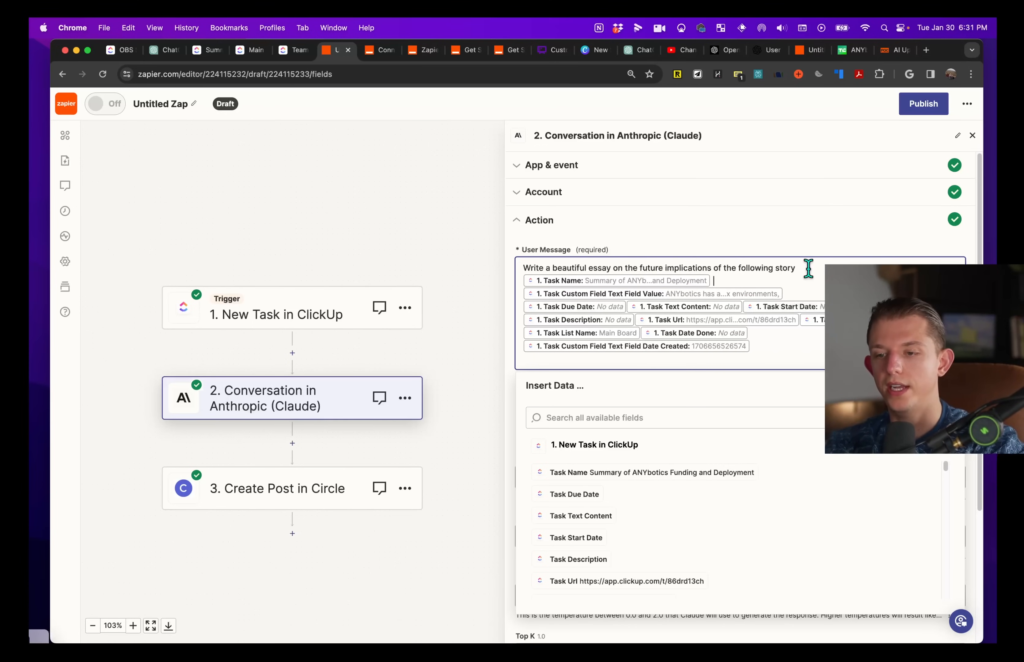
Step: Insert a line break between the essay instruction and the inserted ClickUp task fields in Claude's User Message
left_click_drag(804, 268, 530, 267)
left_click(799, 262)
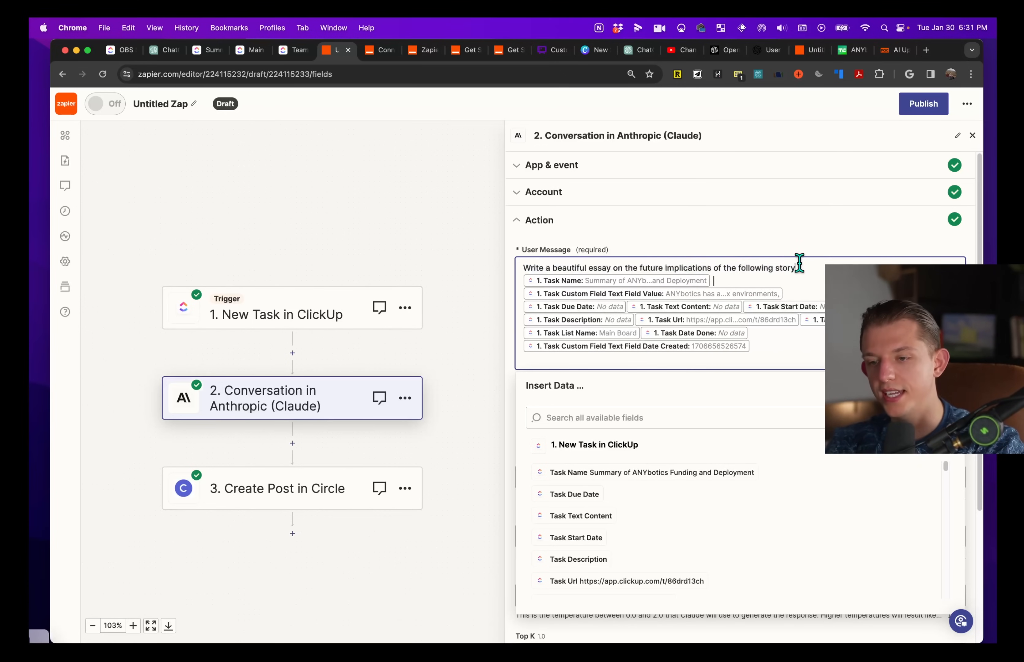
key("Return")
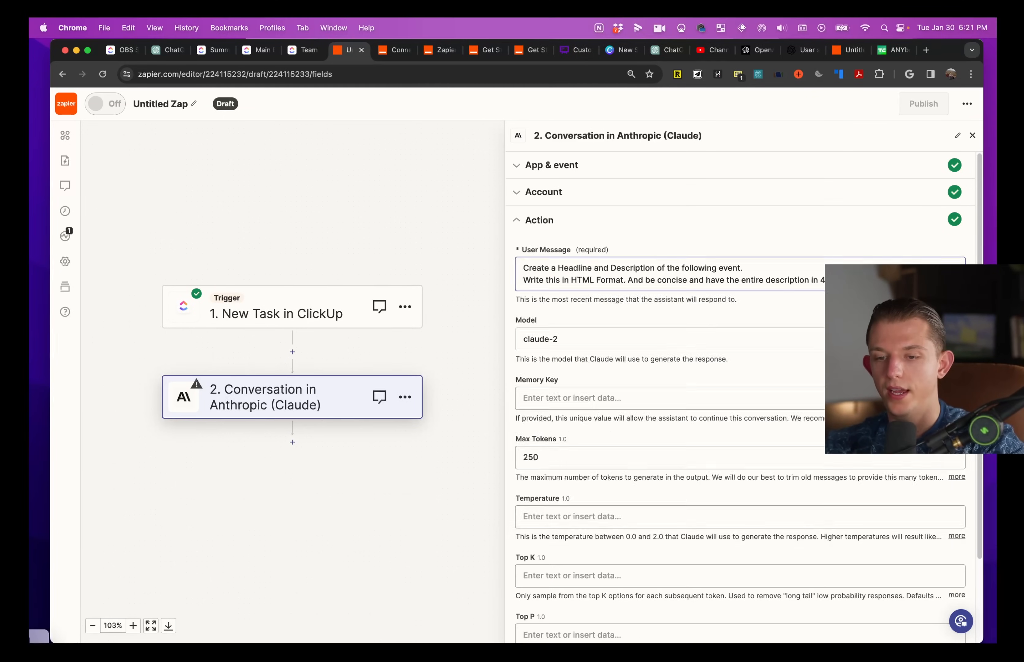
Step: Add a "Story:" line beneath the HTML format instruction in Claude's User Message, followed by blank space
left_click(761, 282)
left_click(913, 239)
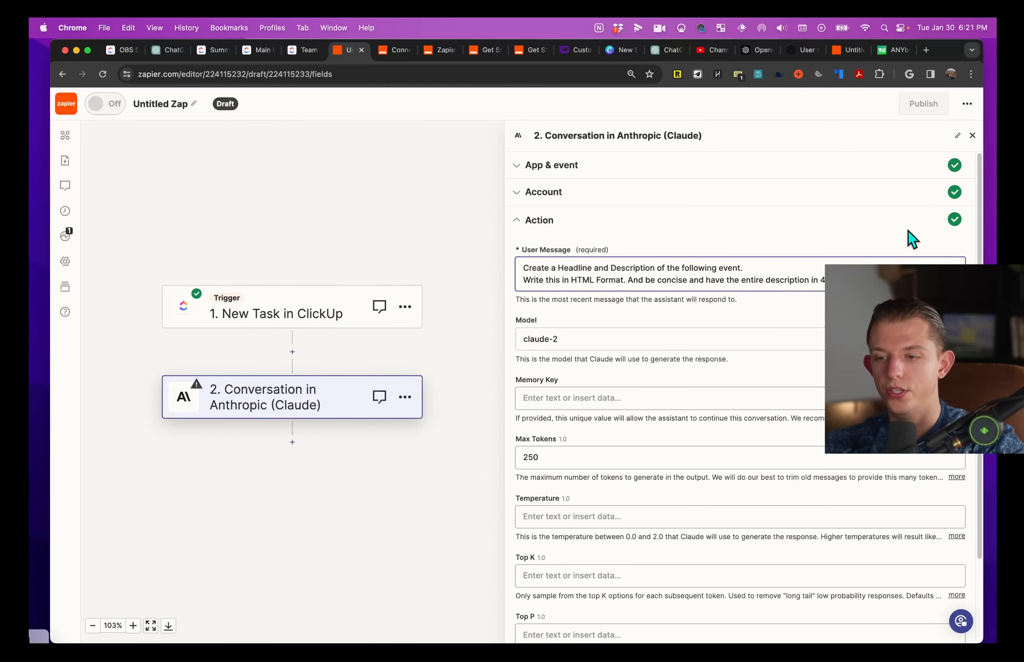
left_click(586, 458)
left_click_drag(586, 458, 521, 458)
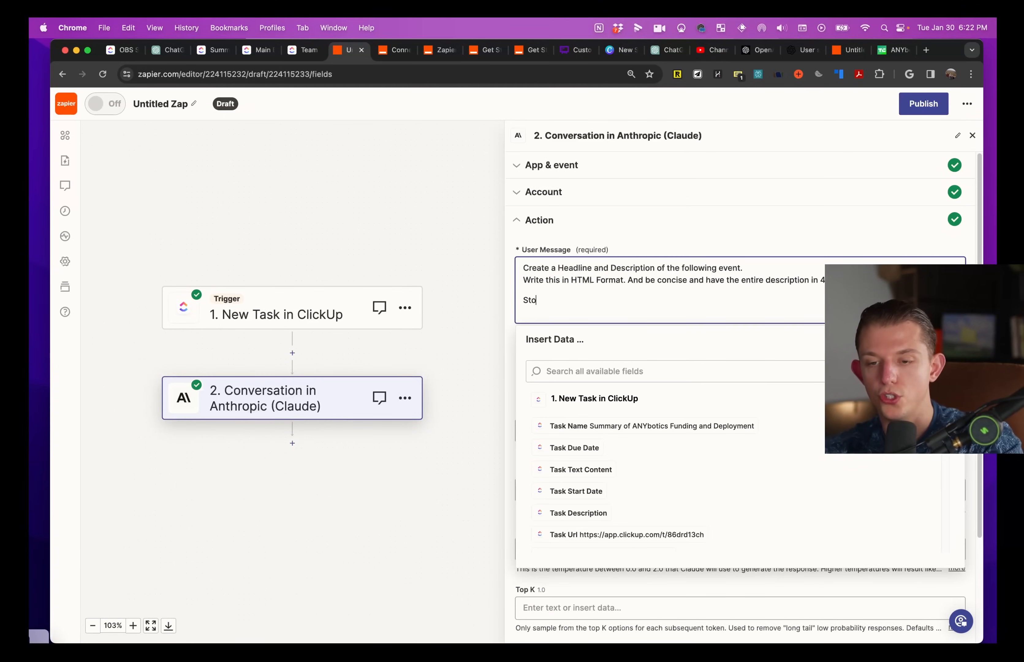
key("Return")
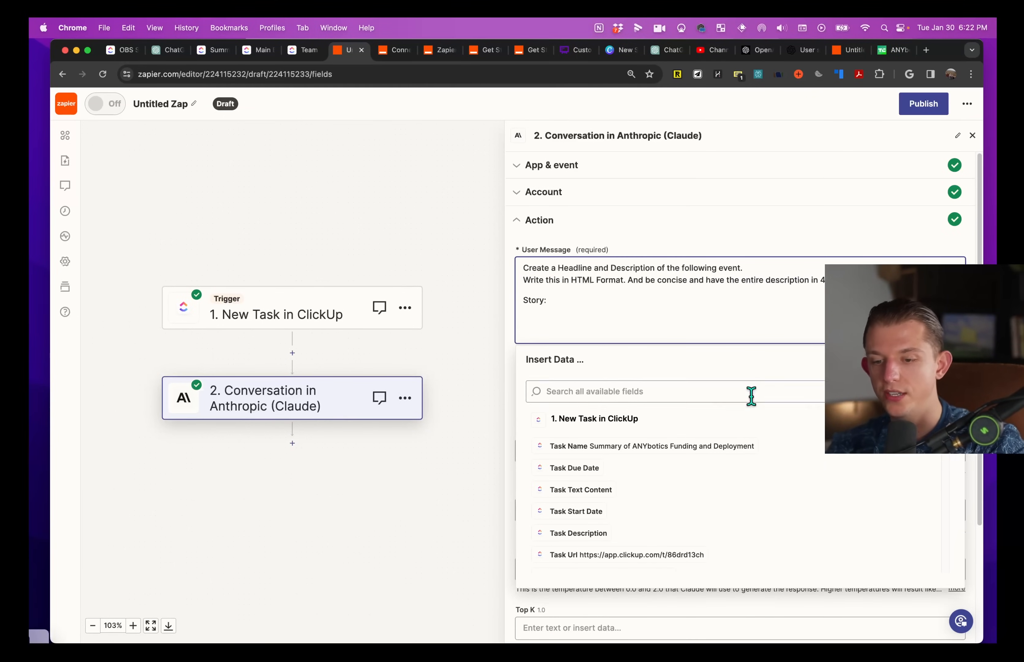
Step: Insert the ClickUp Task Custom Field Text Field Value beneath "Story:" in the User Message
left_click_drag(524, 266, 587, 299)
left_click(555, 322)
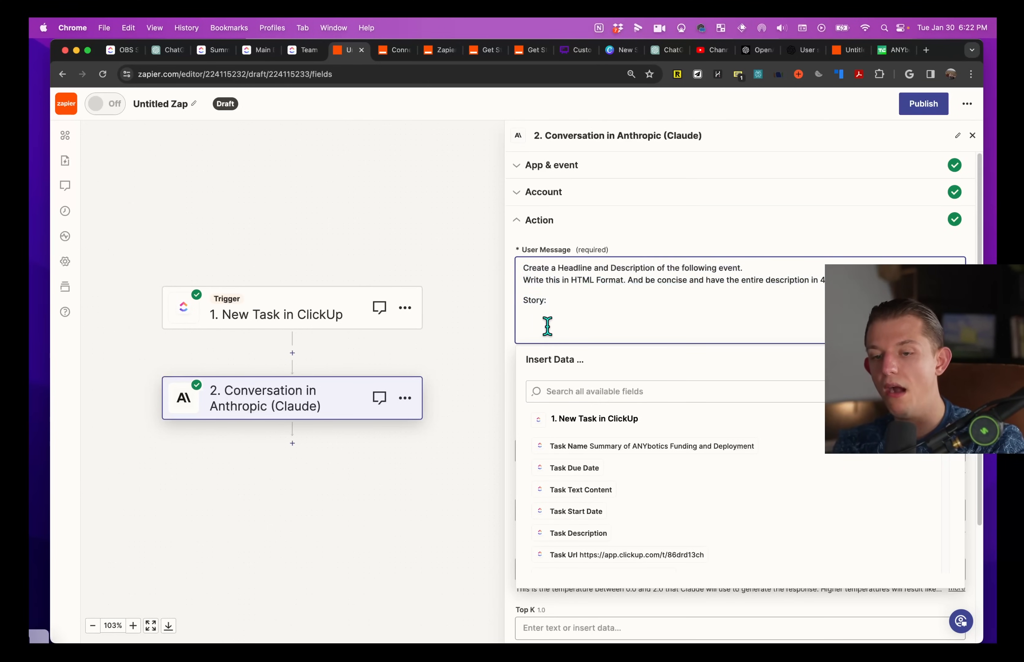
left_click(572, 392)
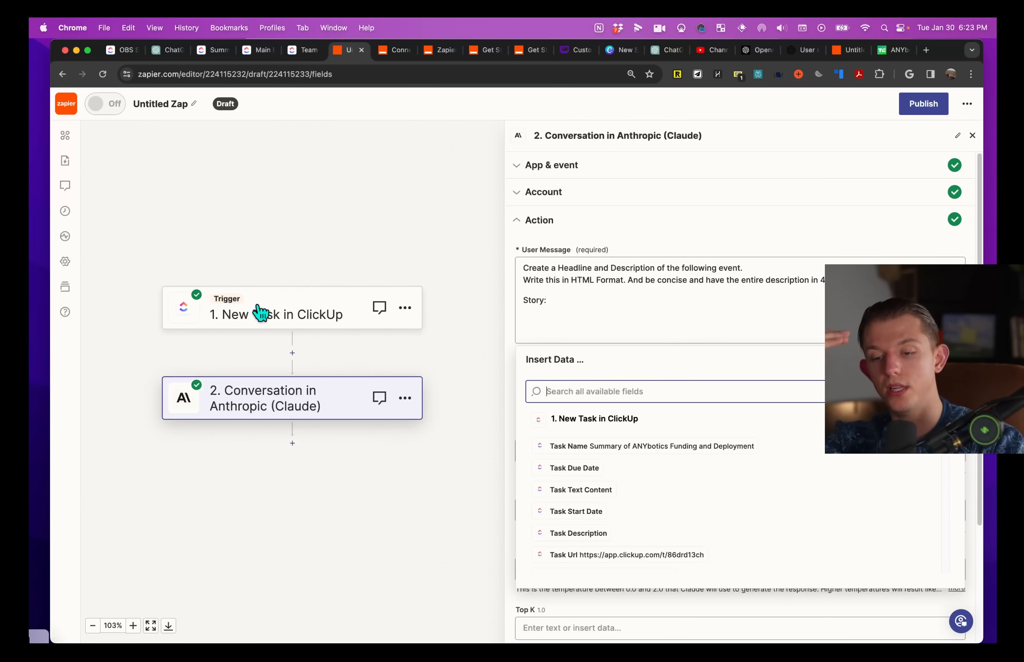
scroll(599, 446, "down", 10)
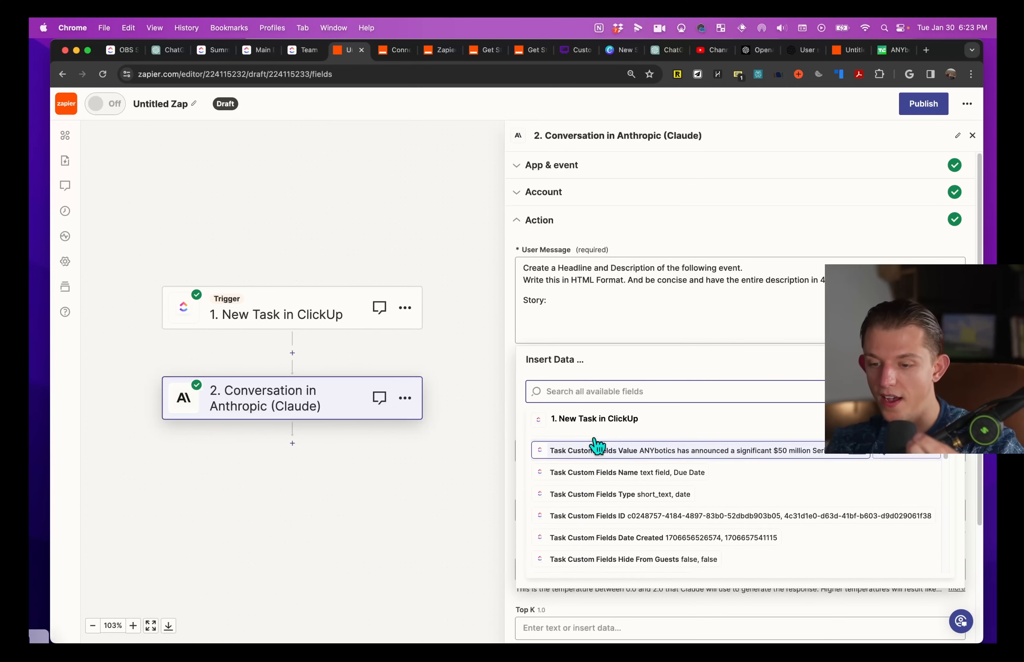
scroll(598, 446, "down", 10)
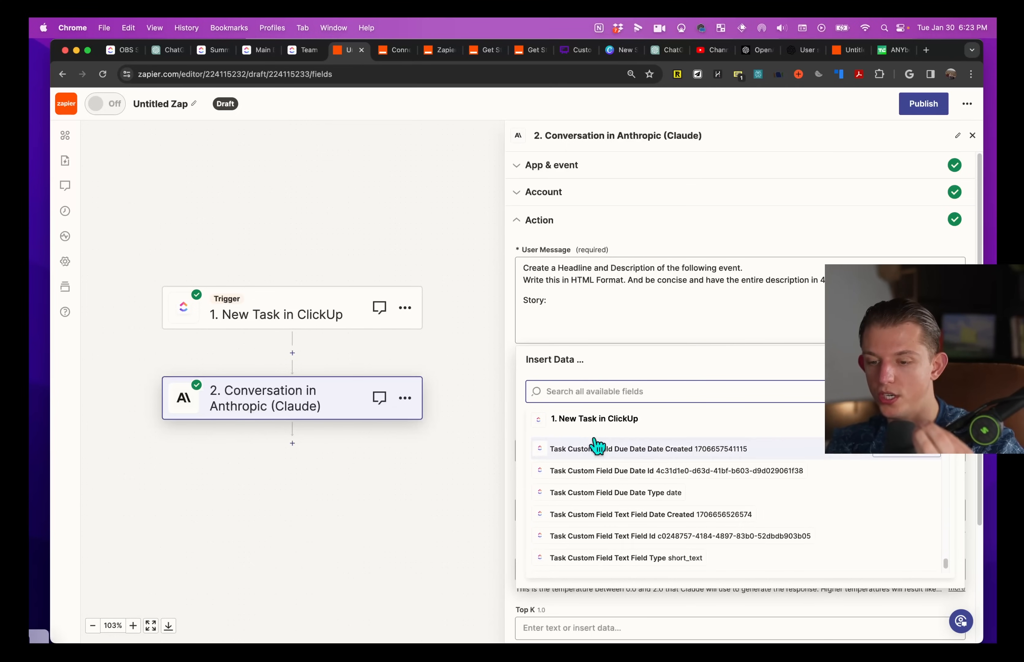
scroll(598, 448, "down", 5)
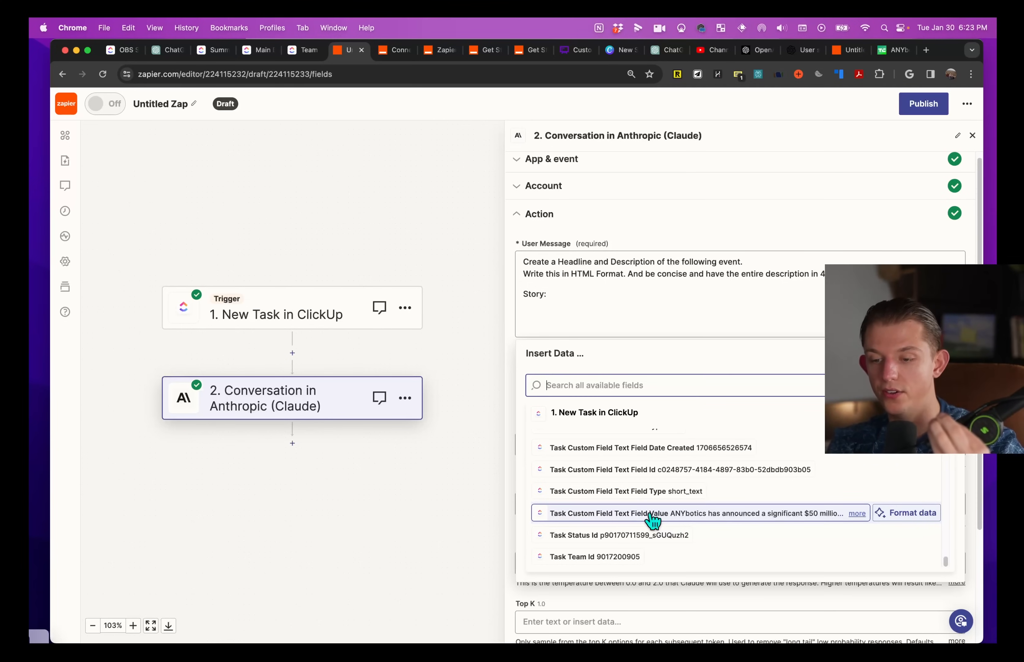
left_click(714, 512)
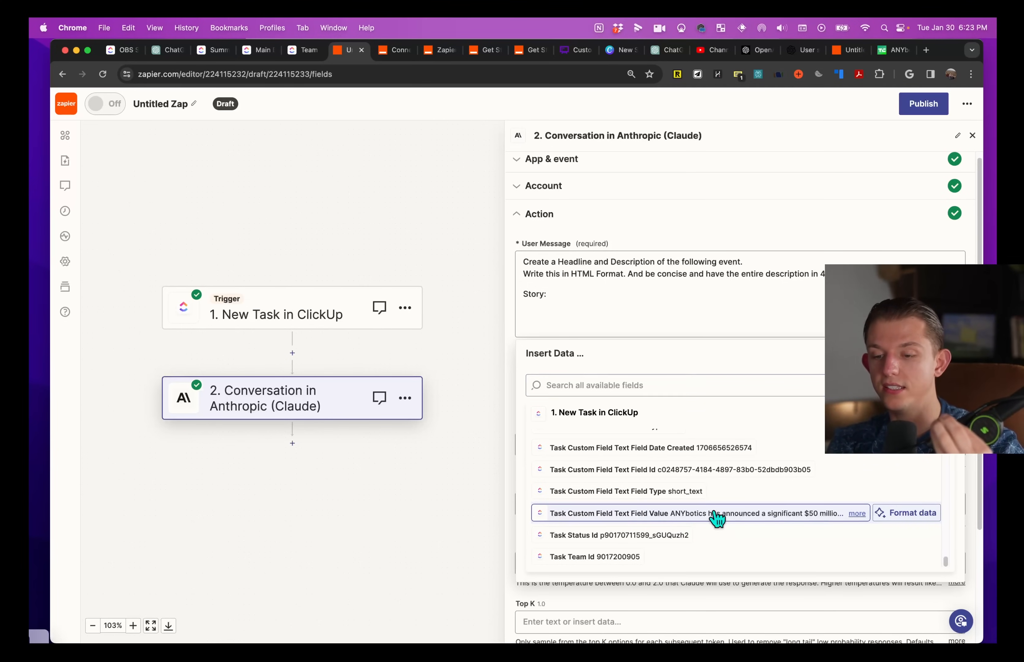
Step: Insert the ClickUp Task Name on its own line between "Story:" and the custom text field value
scroll(716, 518, "up", 6)
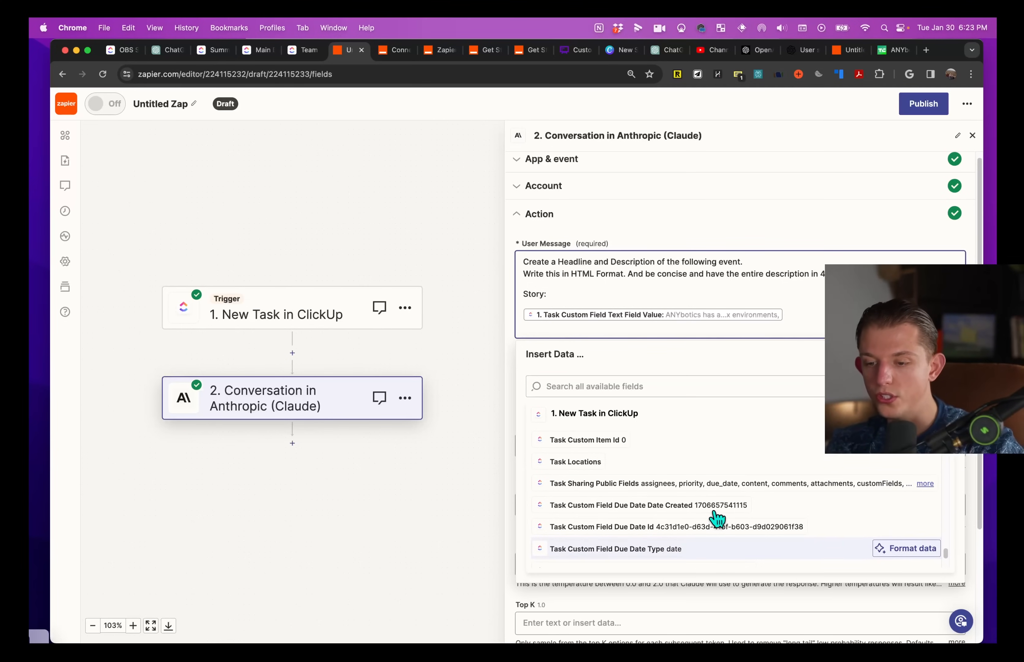
scroll(717, 518, "up", 6)
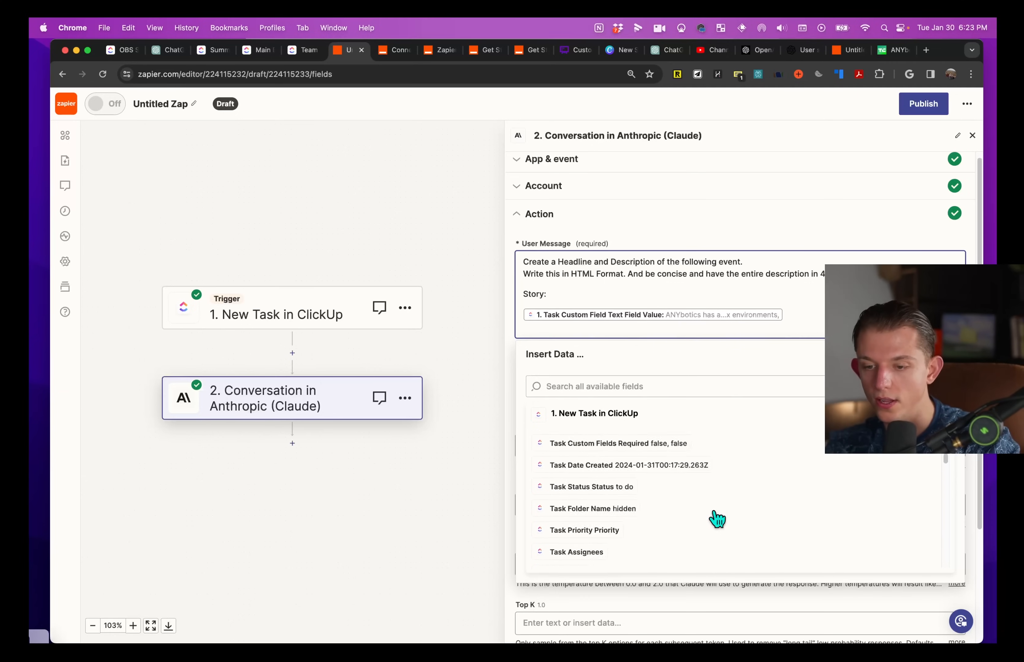
left_click(629, 299)
key("Return")
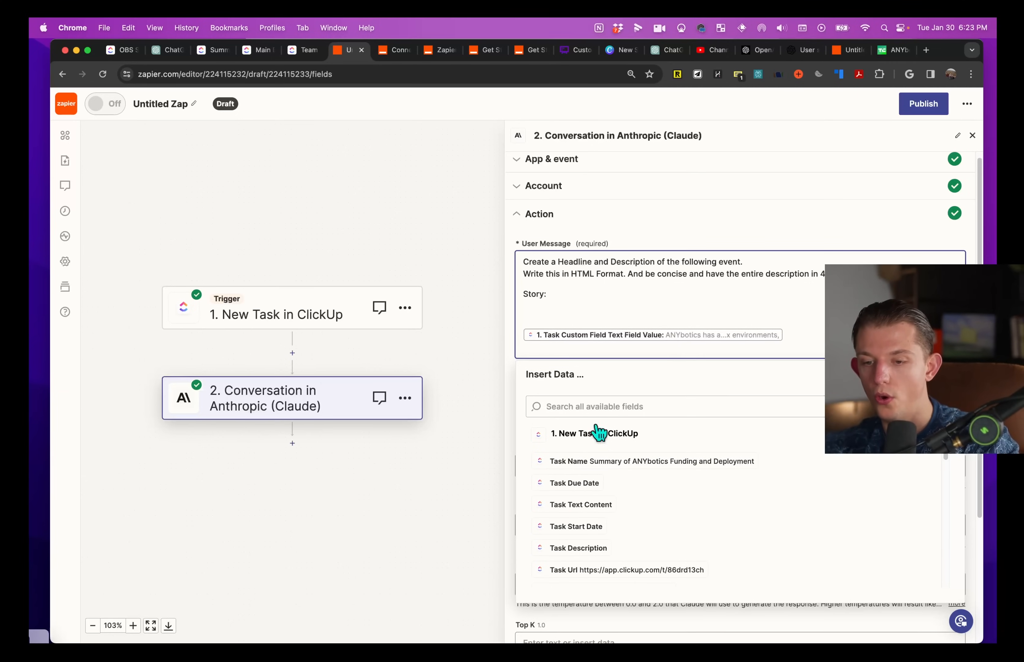
left_click(613, 465)
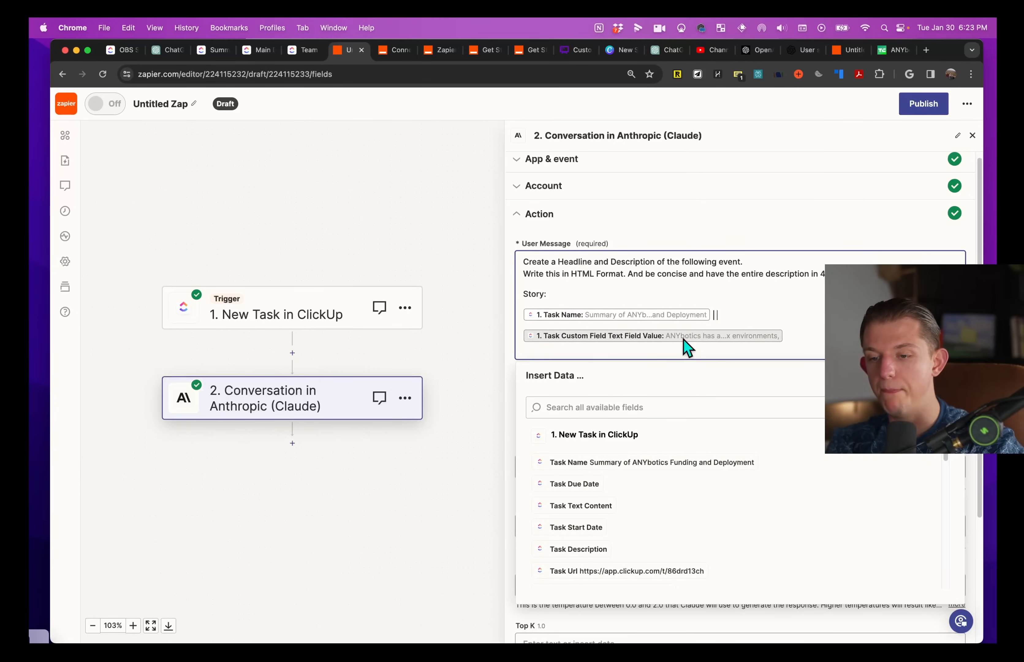
mouse_move(524, 261)
left_mouse_down()
mouse_move(898, 271)
mouse_move(515, 262)
left_mouse_up()
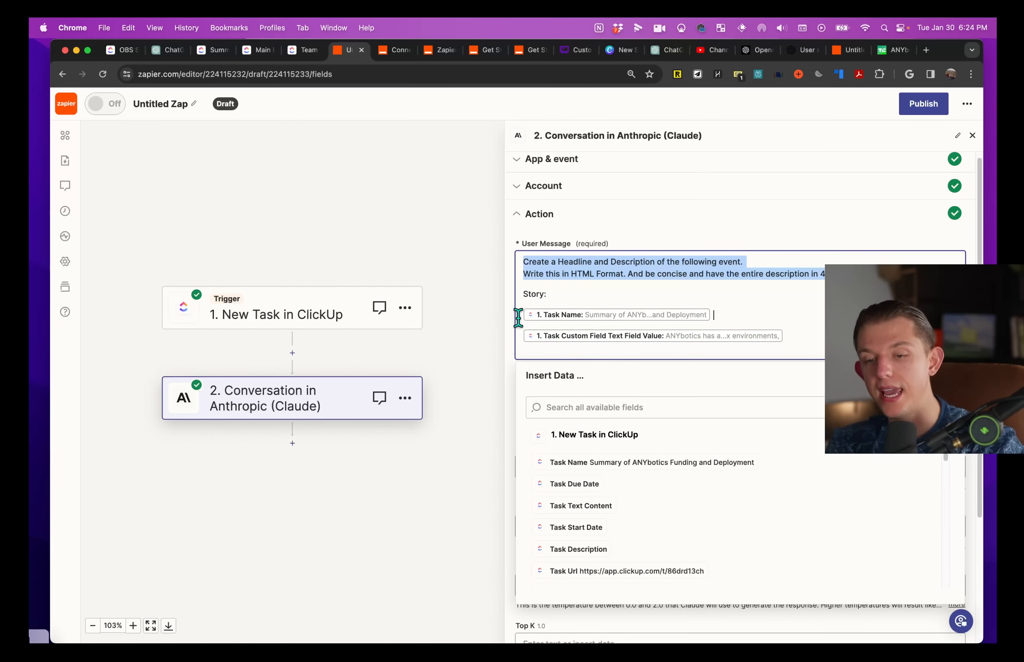
left_click(792, 336)
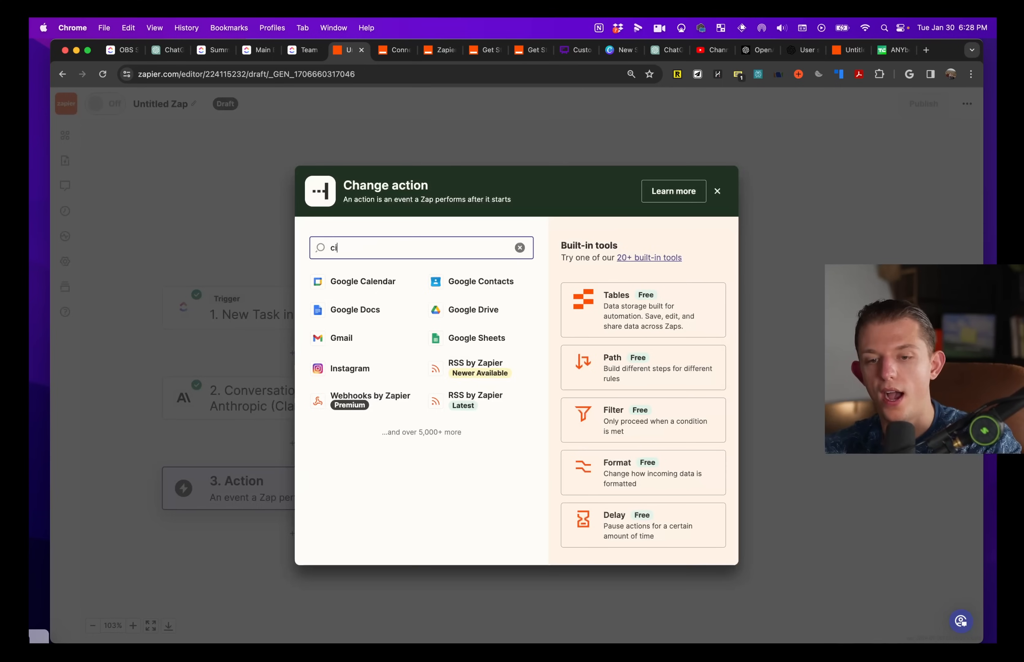
Step: Set the third action to Circle with the Create Post event and continue through the account to its action fields
type("rcle")
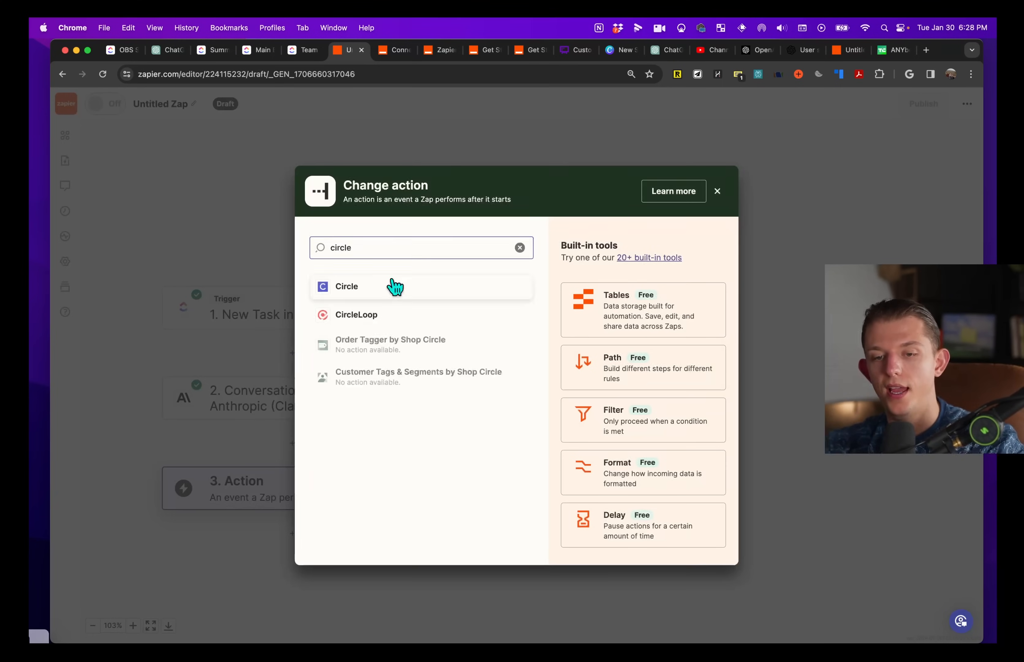
left_click(390, 285)
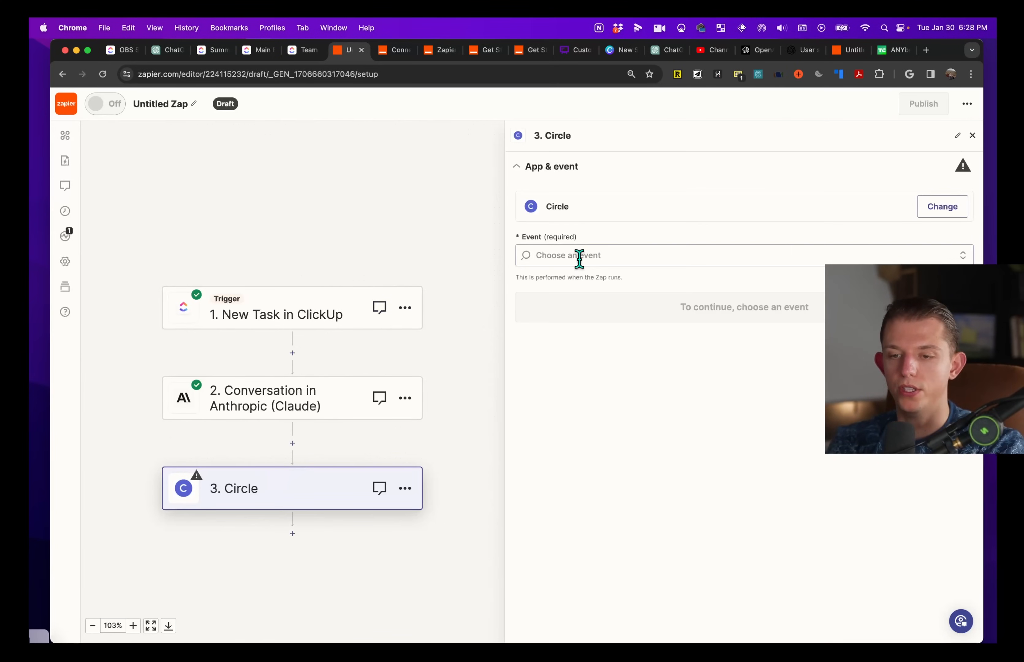
left_click(592, 258)
type("crea")
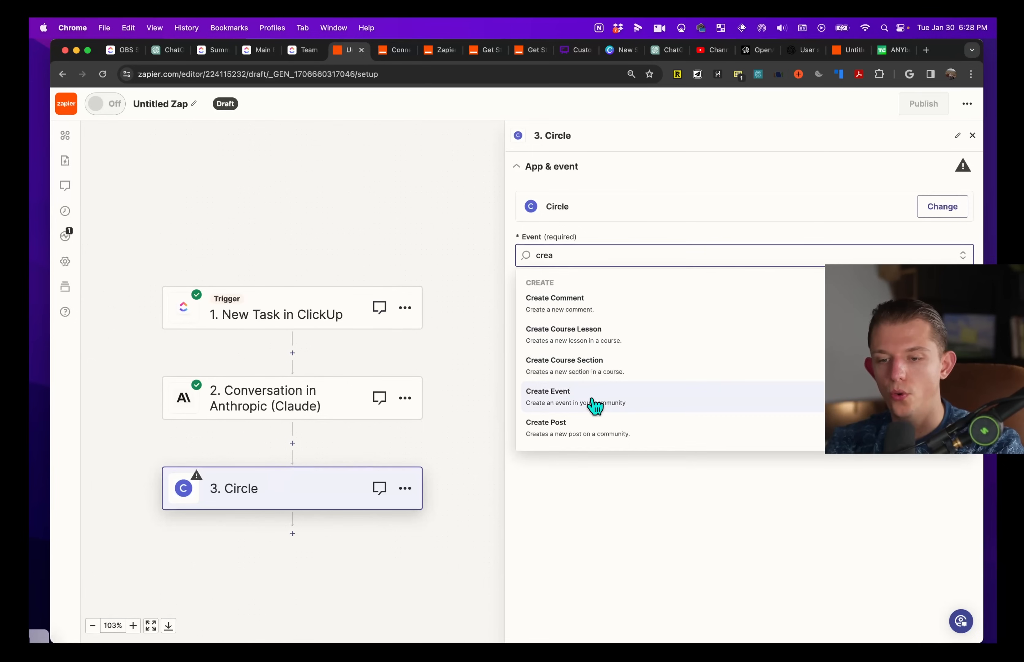
left_click(588, 428)
left_click(694, 318)
left_click(629, 352)
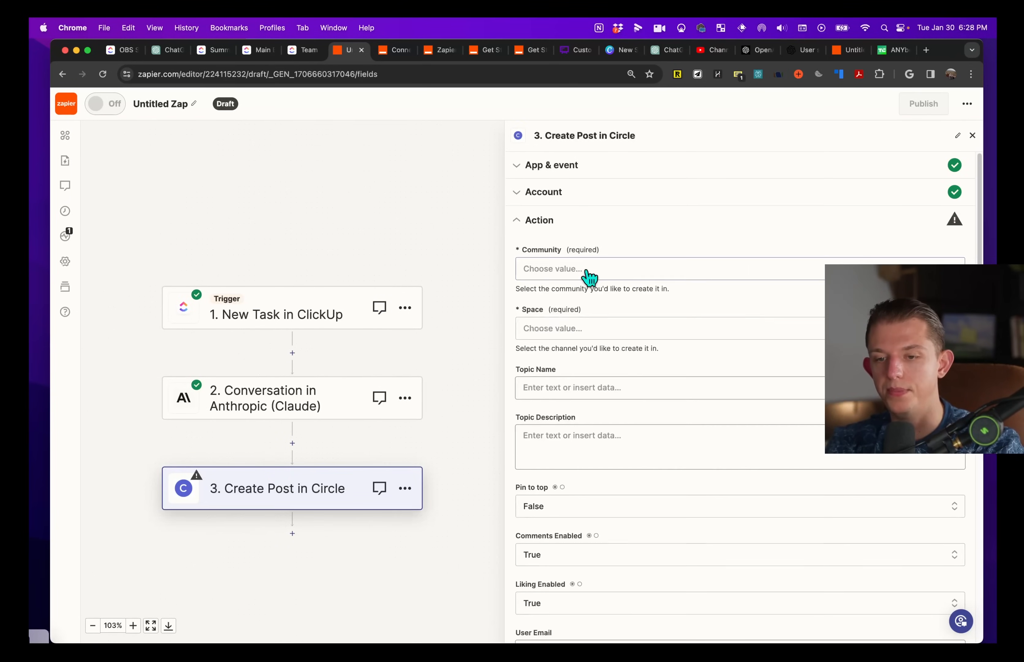
Step: Set the Circle post's community to "future of content" and its space to "AI Updates"
left_click(590, 270)
left_click(614, 270)
left_click(596, 270)
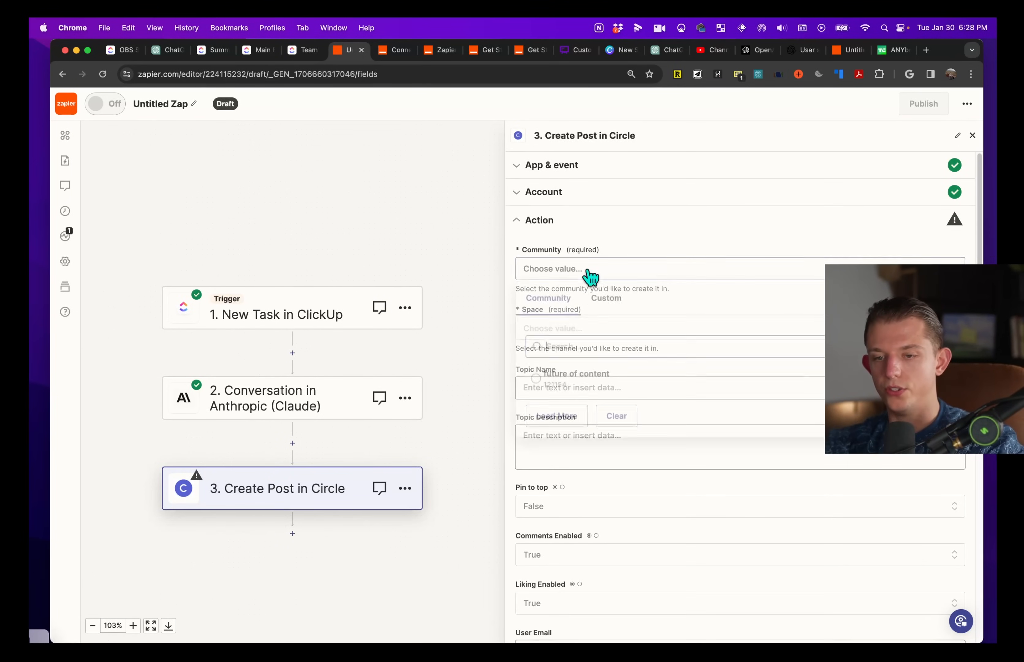
left_click(577, 378)
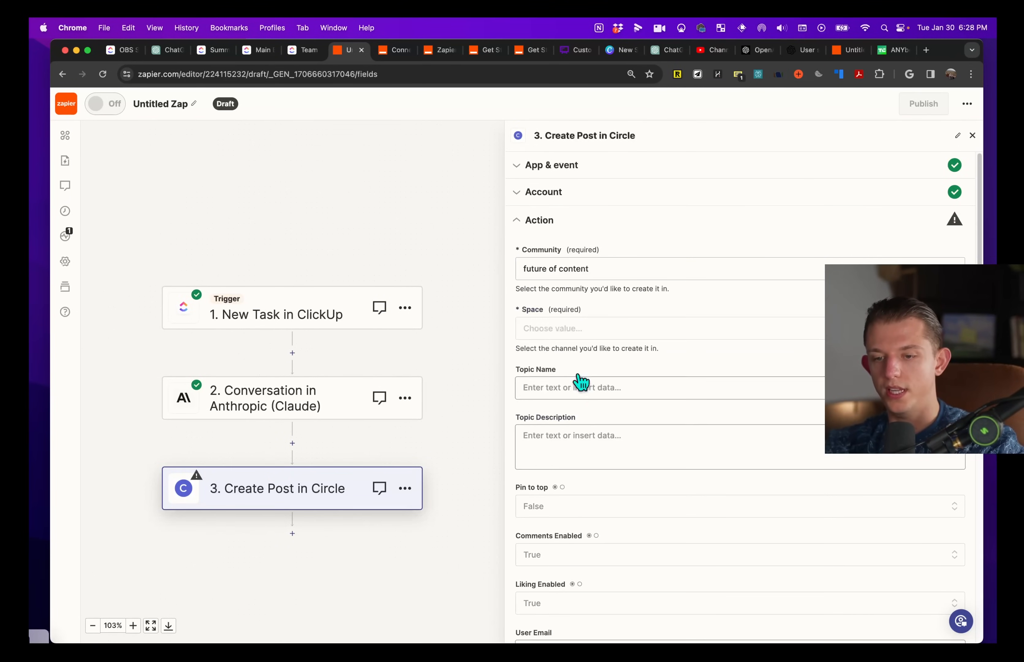
left_click(568, 333)
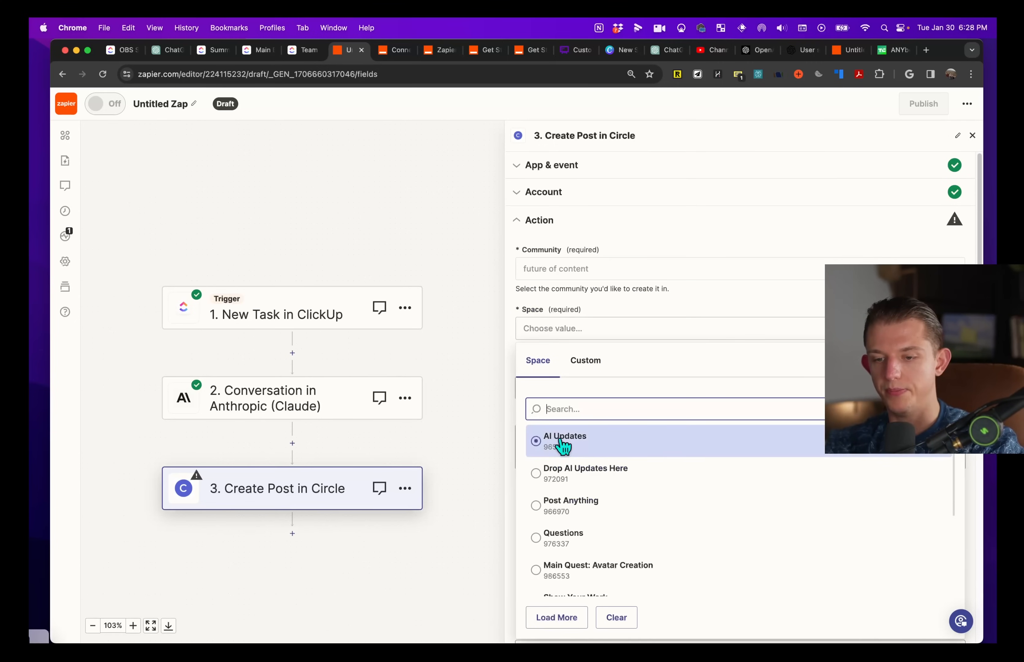
left_click(563, 447)
Step: Map the Circle post's Topic Name to the Task Name from the New Task in ClickUp step
left_click(574, 389)
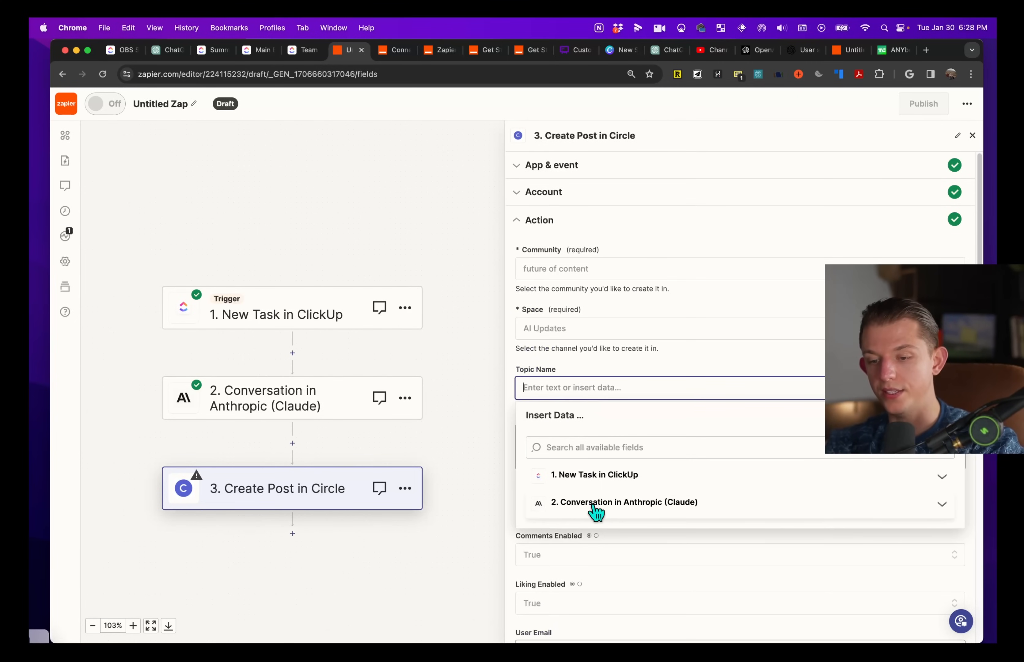
left_click(601, 477)
left_click(606, 504)
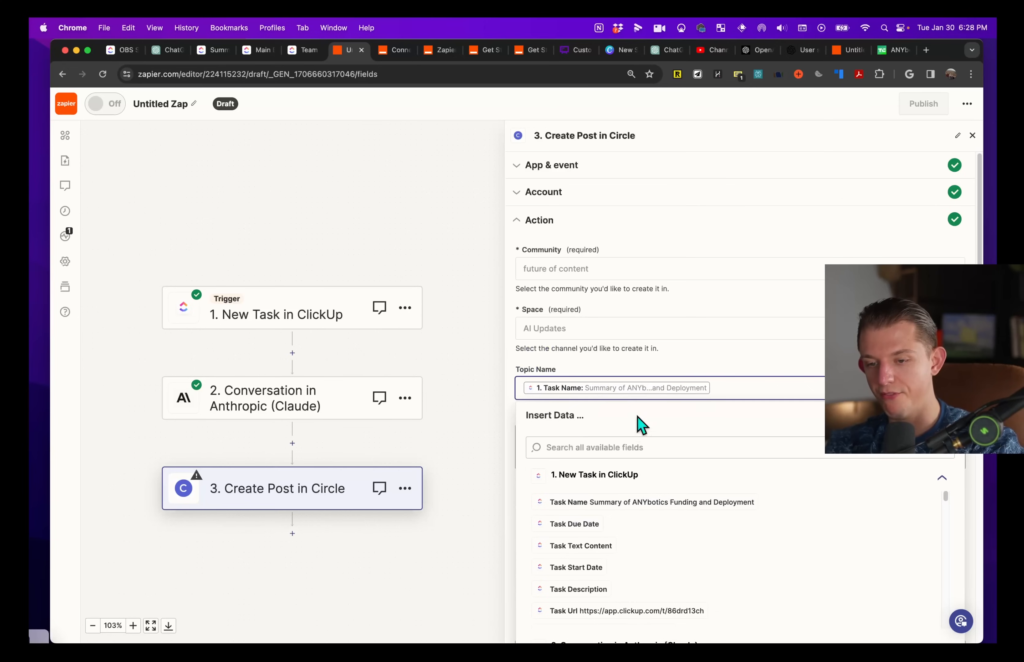
left_click(745, 373)
Step: Map the Circle post's Topic Description to the Assistant Response Message from the Claude conversation step
left_click(641, 428)
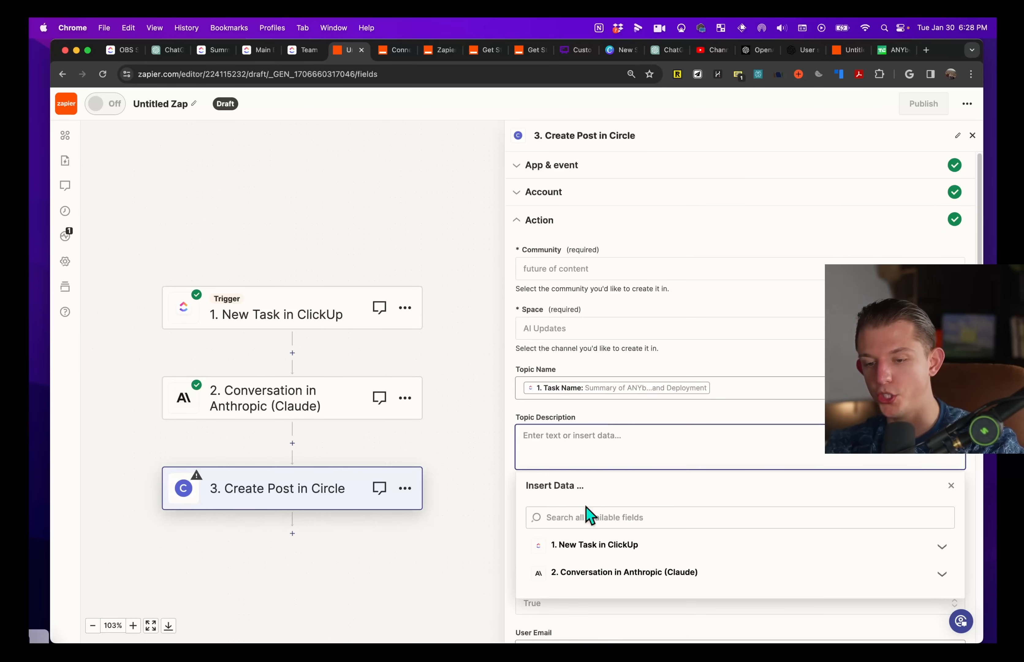
scroll(587, 559, "down", 1)
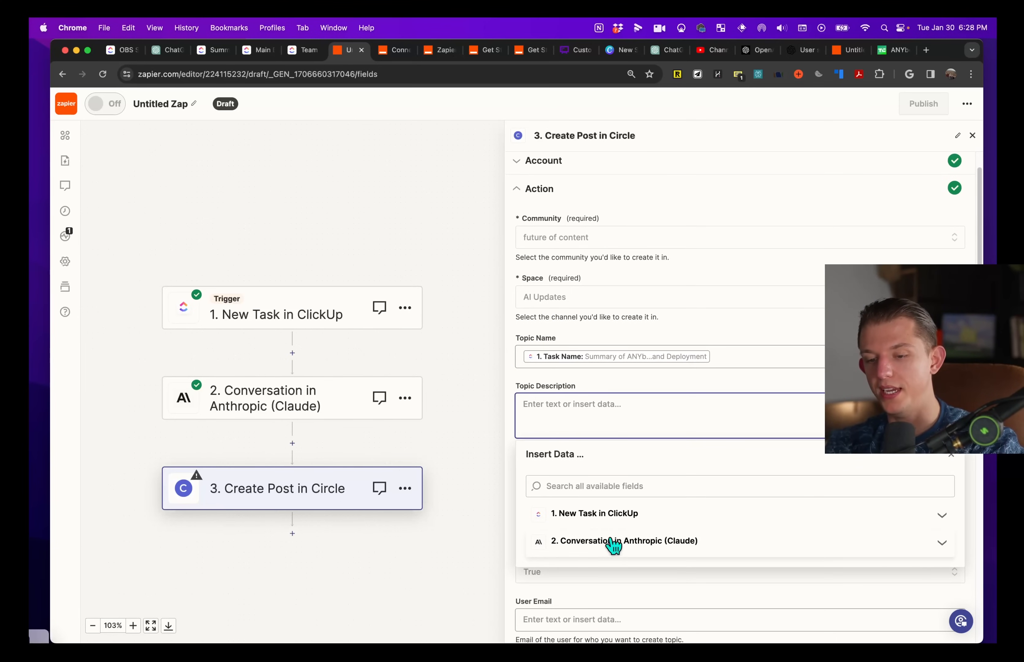
left_click(624, 547)
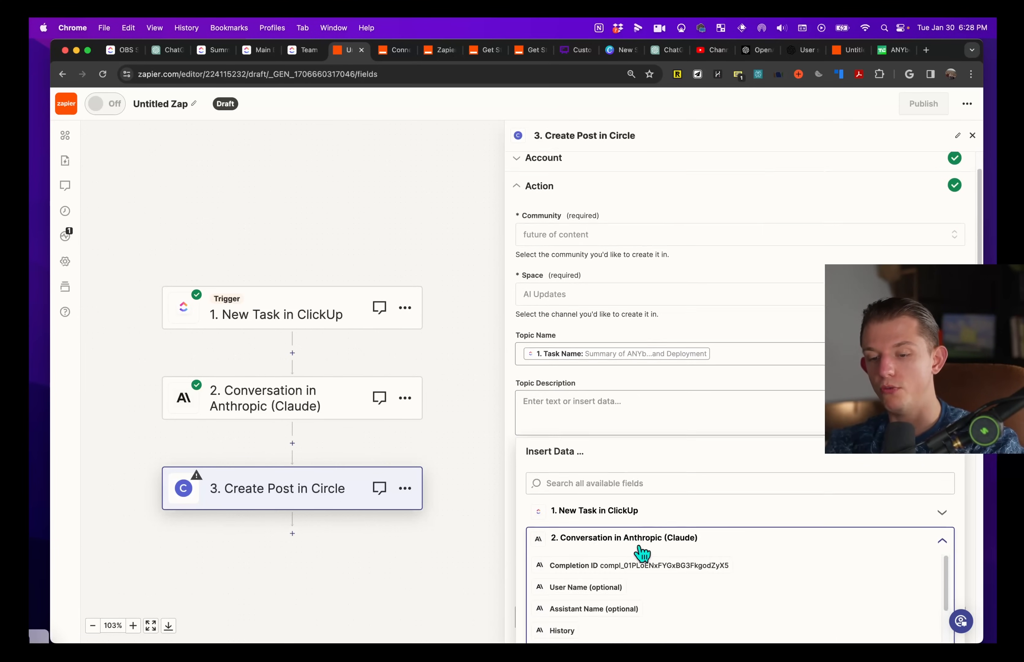
scroll(641, 554, "down", 5)
scroll(642, 553, "down", 1)
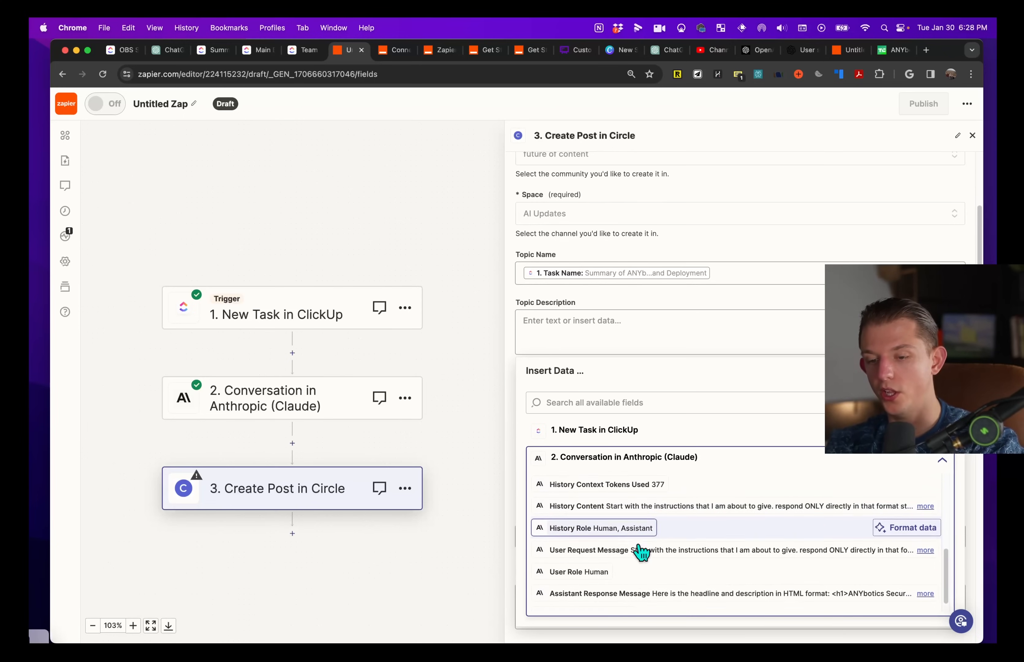
left_click(637, 592)
left_click(678, 331)
scroll(560, 401, "down", 8)
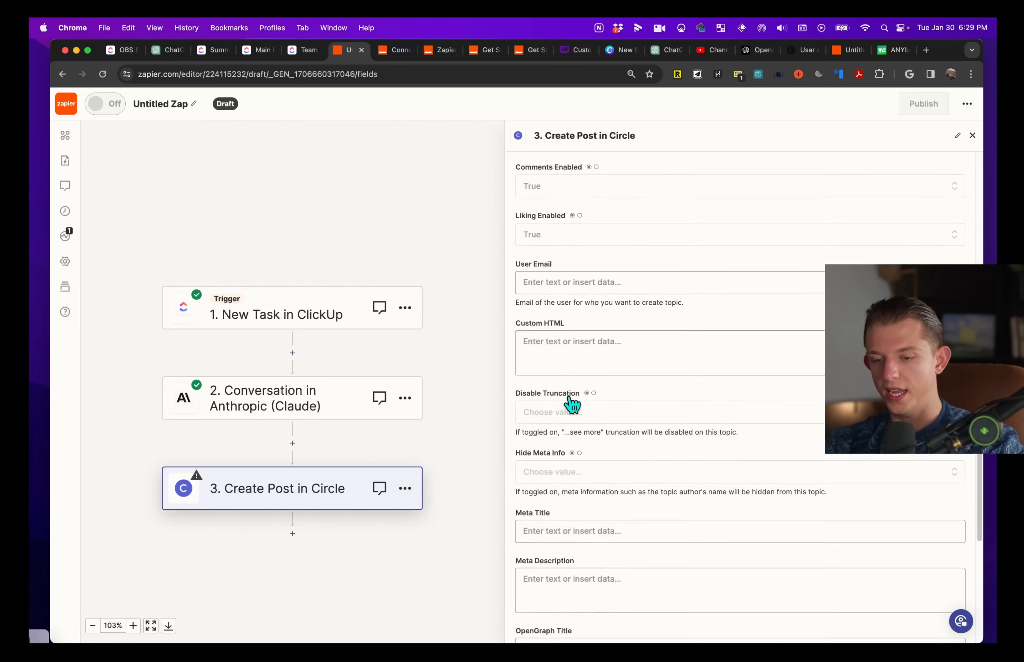
scroll(573, 404, "up", 5)
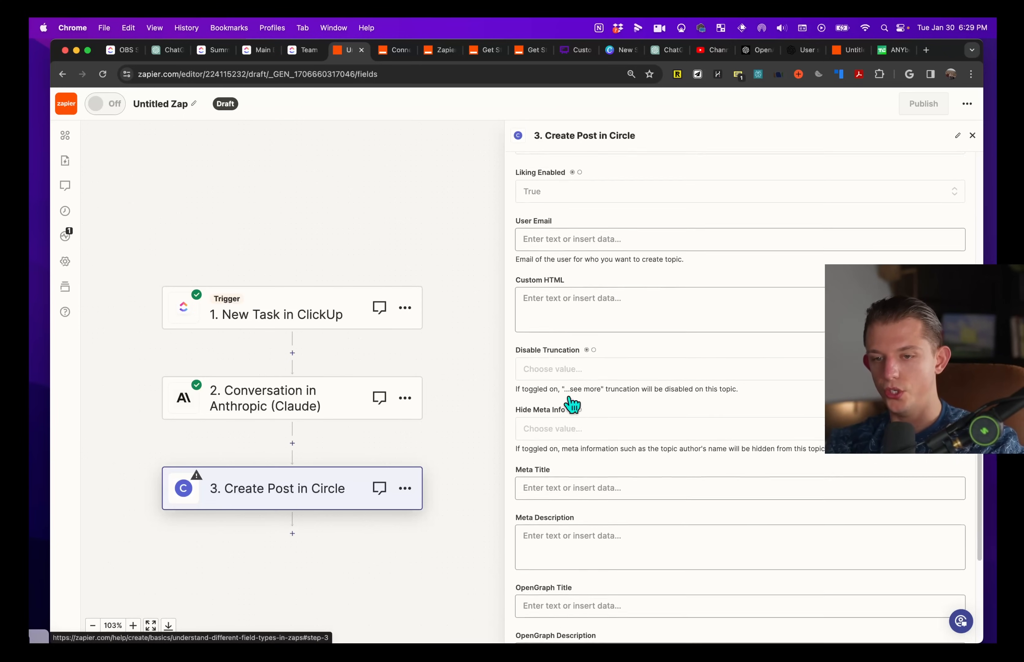
left_click(550, 431)
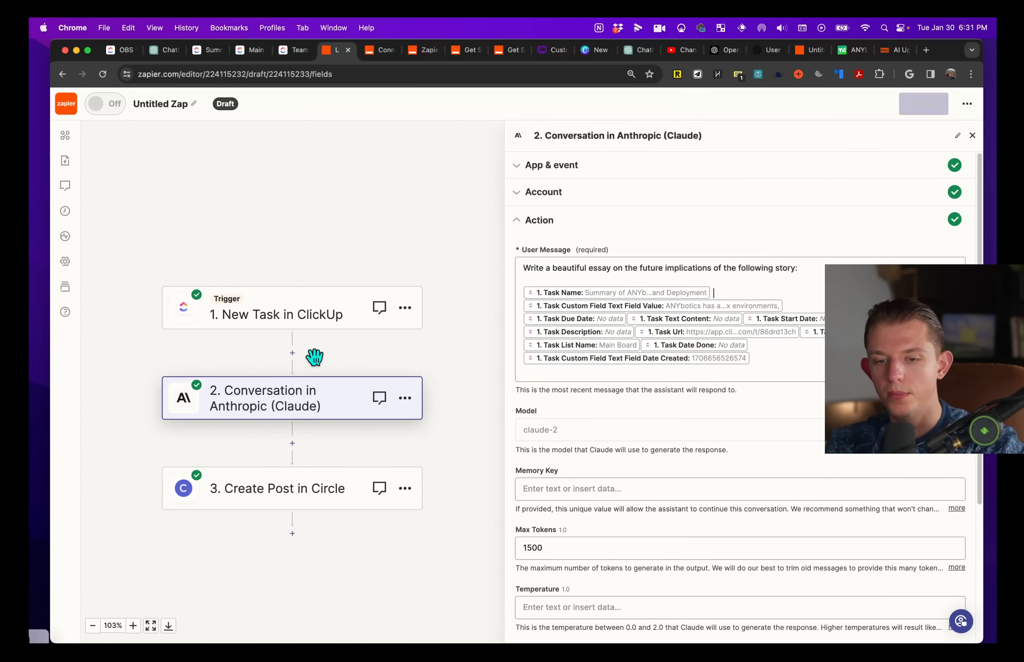
Step: Insert an Anthropic (Claude) Conversation action between the ClickUp trigger and the existing Claude step, and continue to its action fields
left_click(293, 353)
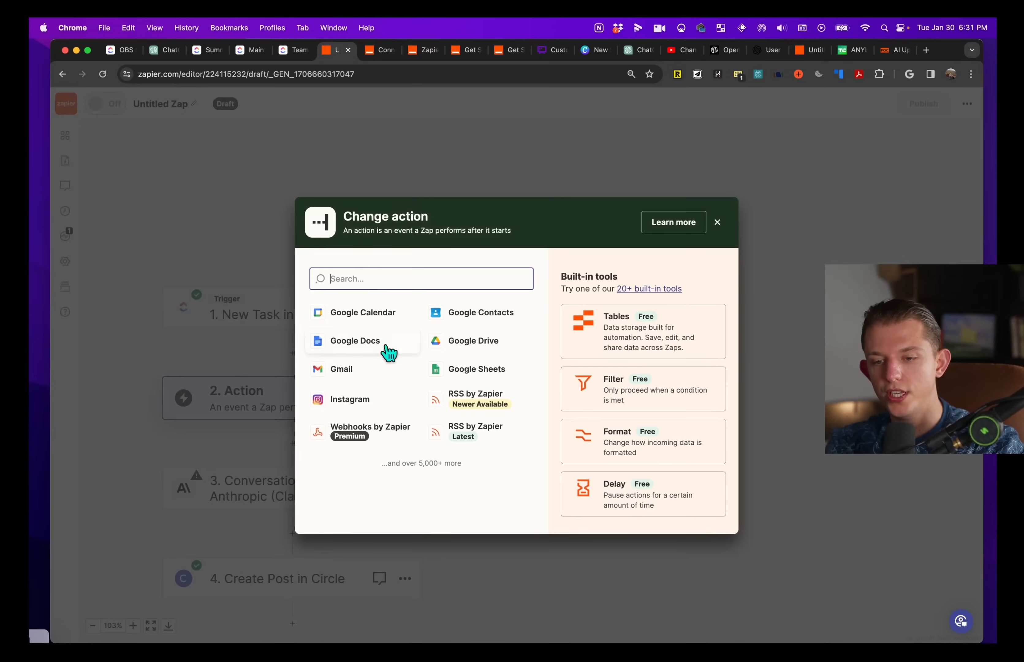
type("cal")
key("BackSpace")
key("BackSpace")
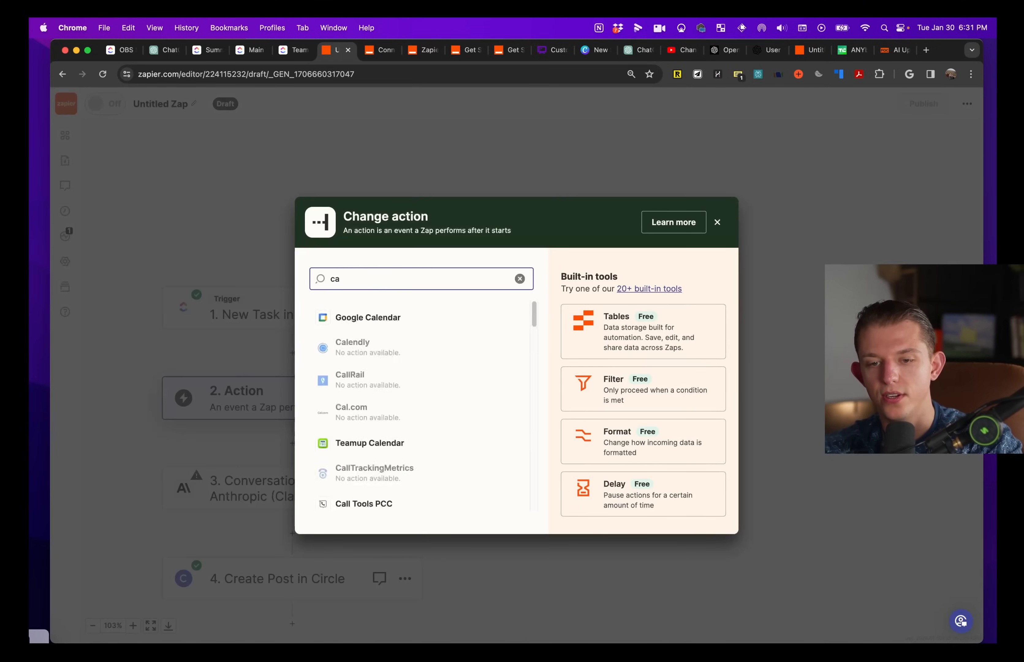
type("layude")
left_click(366, 316)
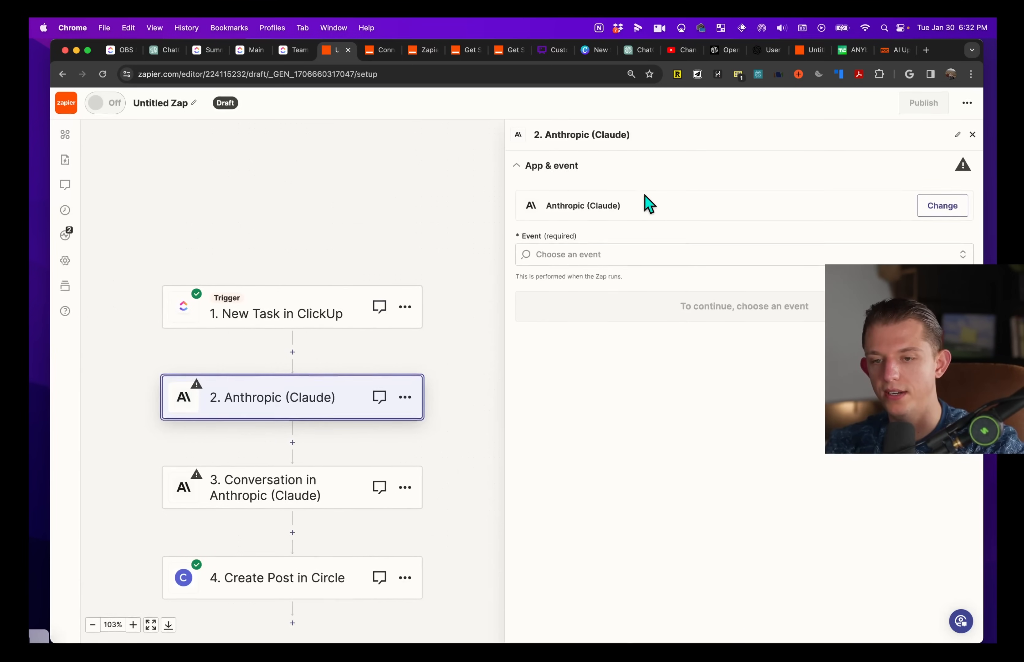
left_click(640, 302)
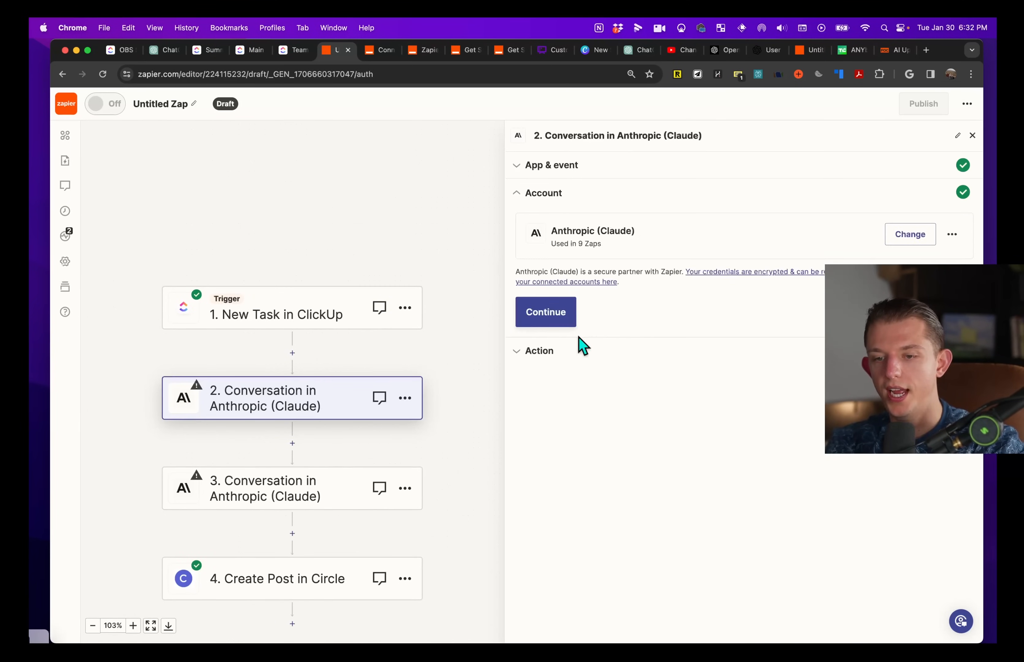
left_click(568, 316)
Step: Write the new Claude step's User Message: "create a 8-15 word title for the given story. only list the title nothing else."
left_click(589, 276)
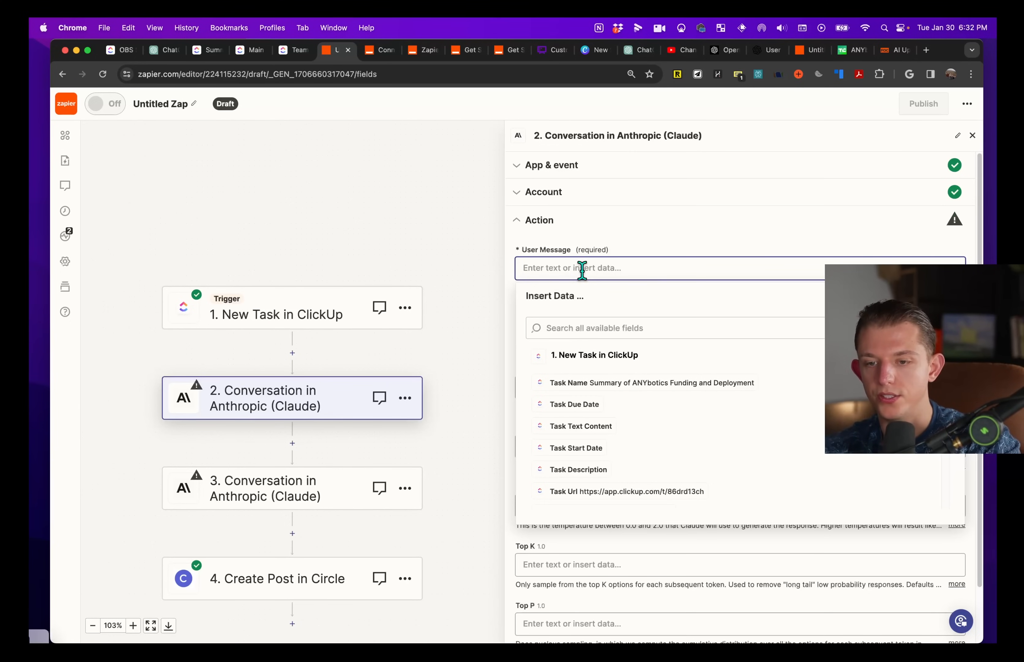
type("cre")
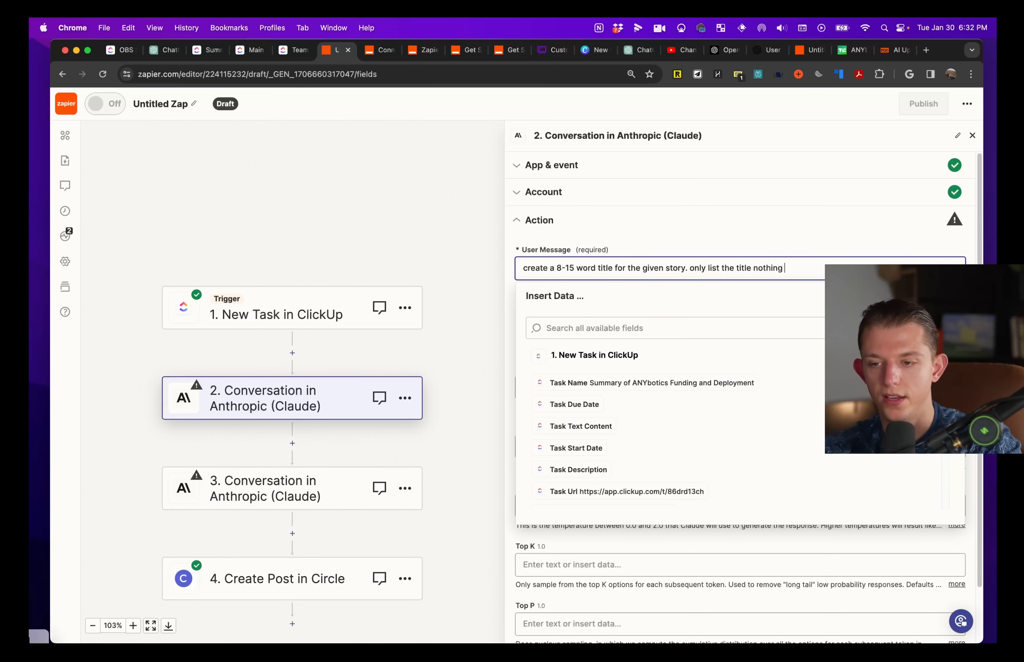
type("else.")
left_click(723, 251)
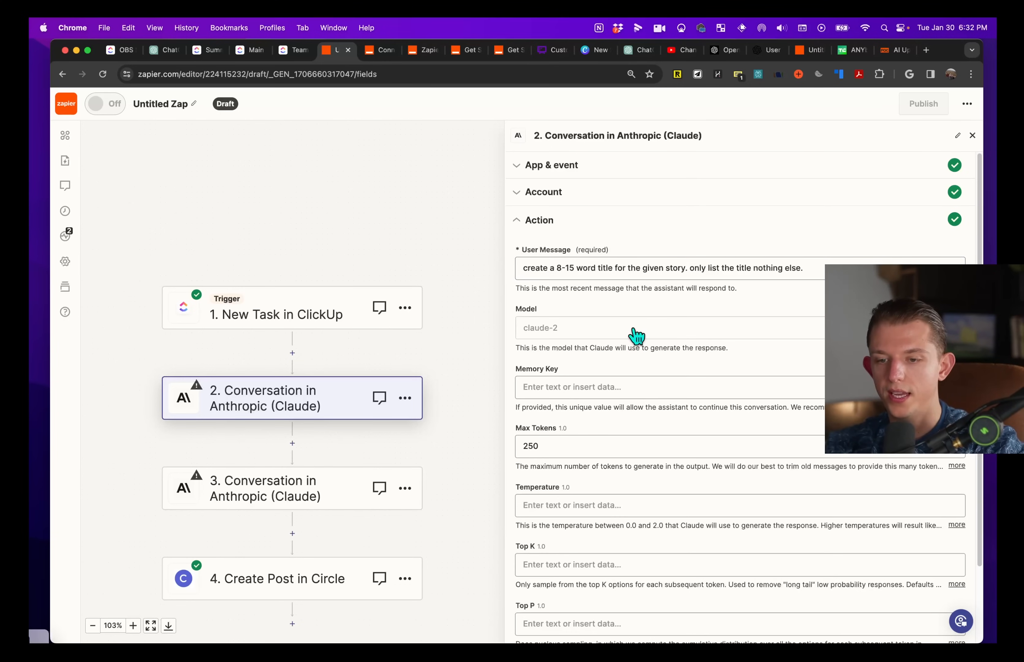
Step: Set the title-writing Claude step's Max Tokens to 60
scroll(637, 336, "down", 1)
left_click(549, 422)
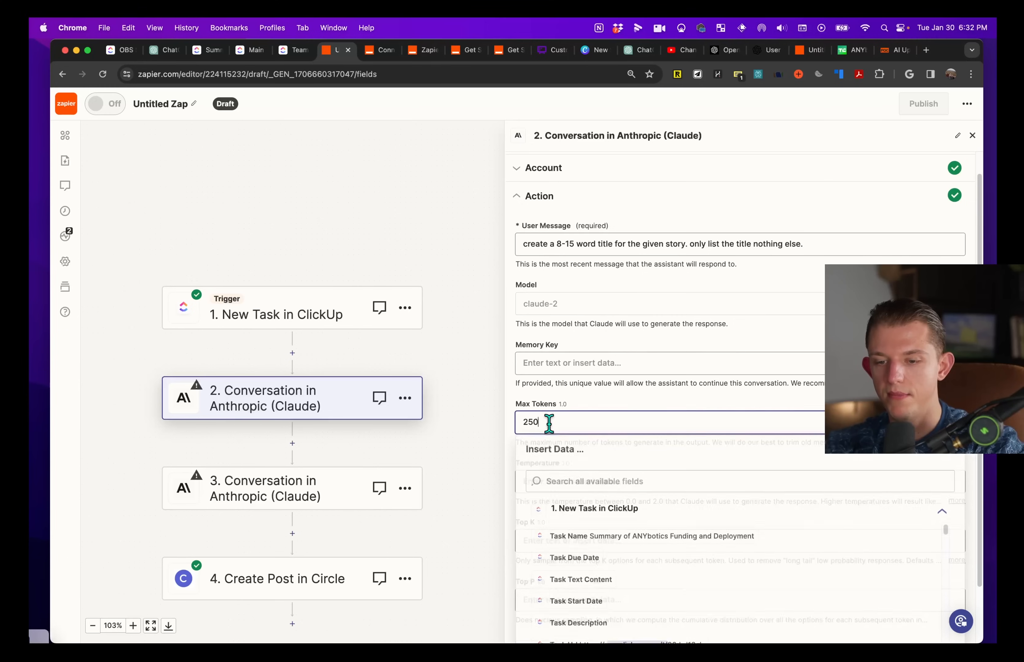
left_click_drag(549, 422, 521, 423)
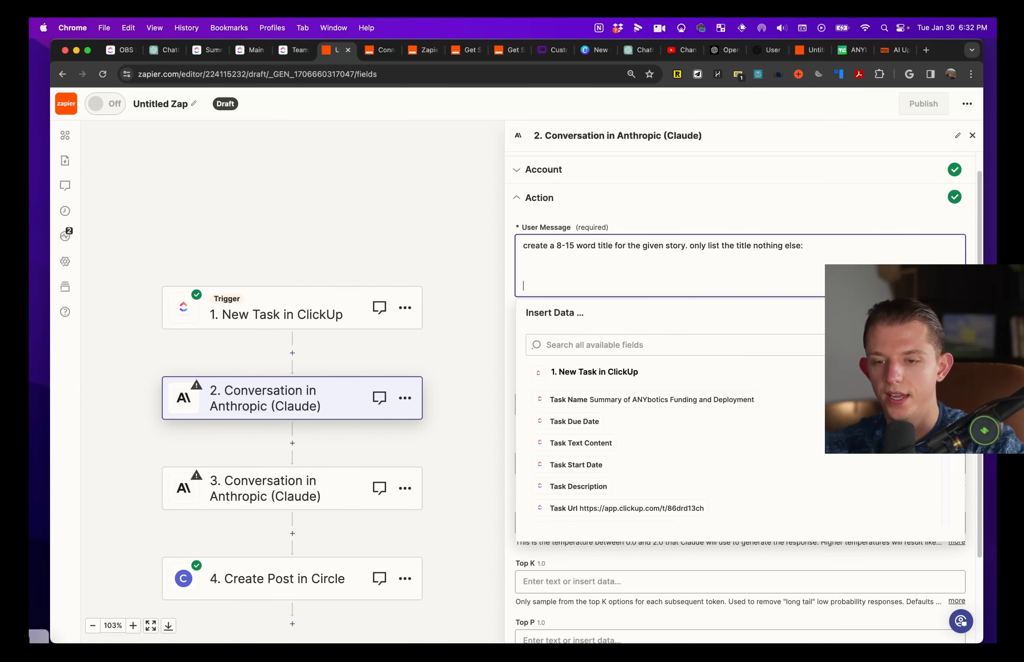
Step: End the title prompt with a colon and insert ClickUp's Task Custom Fields Value below it
scroll(624, 448, "down", 10)
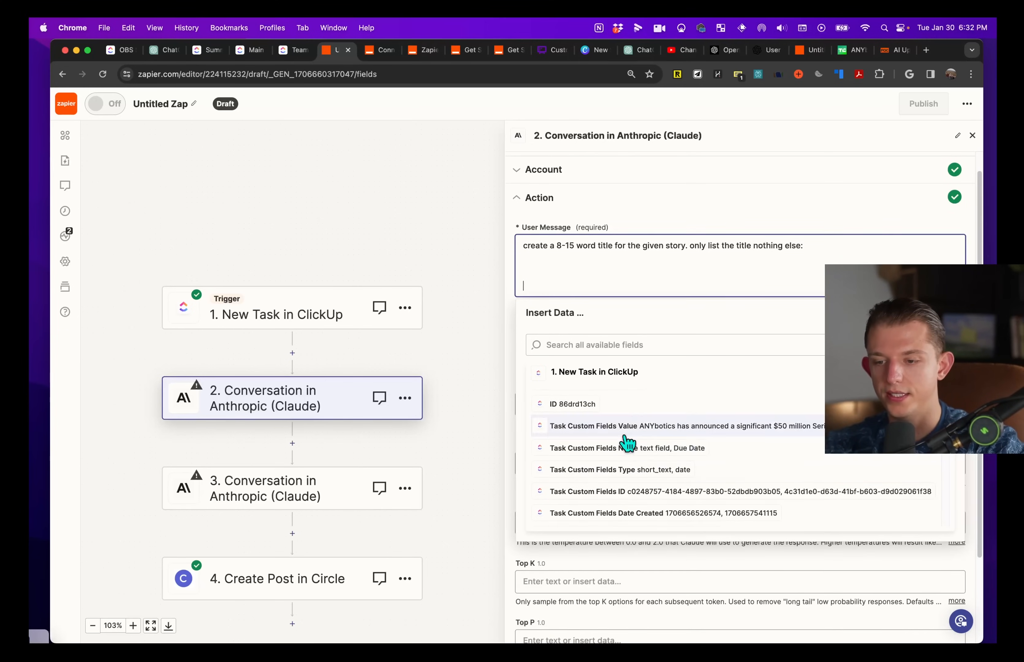
left_click(626, 432)
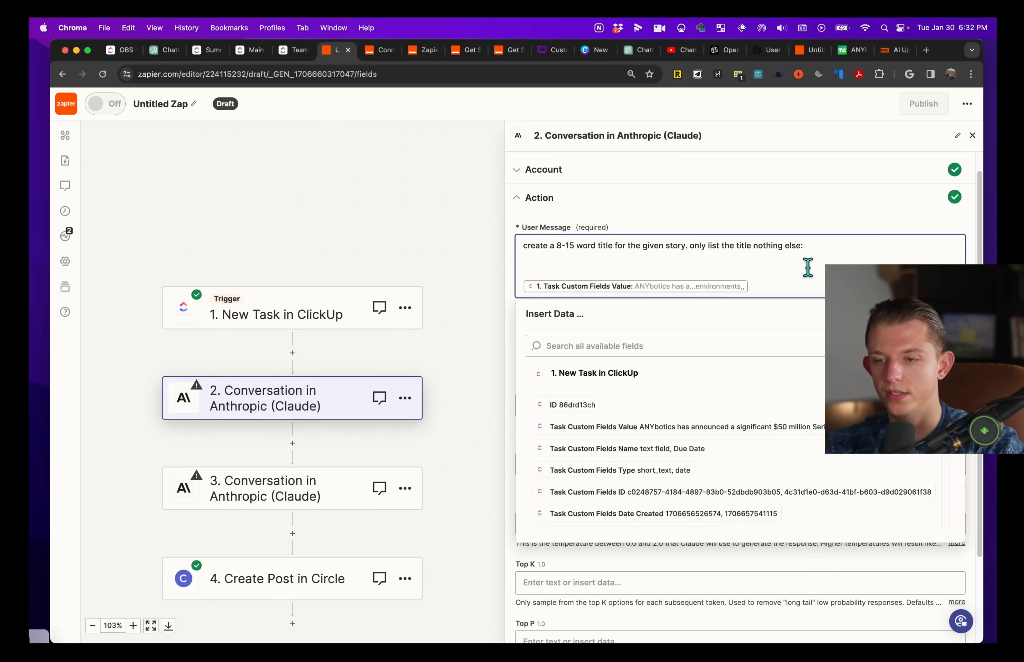
left_click(819, 224)
Step: Continue past the action fields and run the test of the title-writing Claude step
scroll(682, 337, "down", 5)
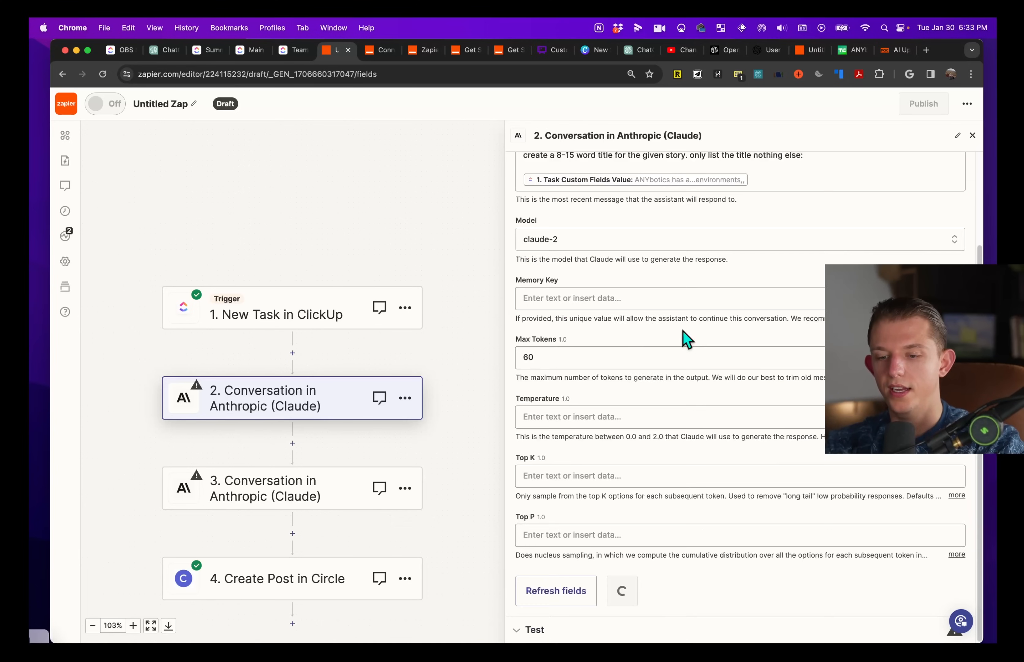
left_click(632, 596)
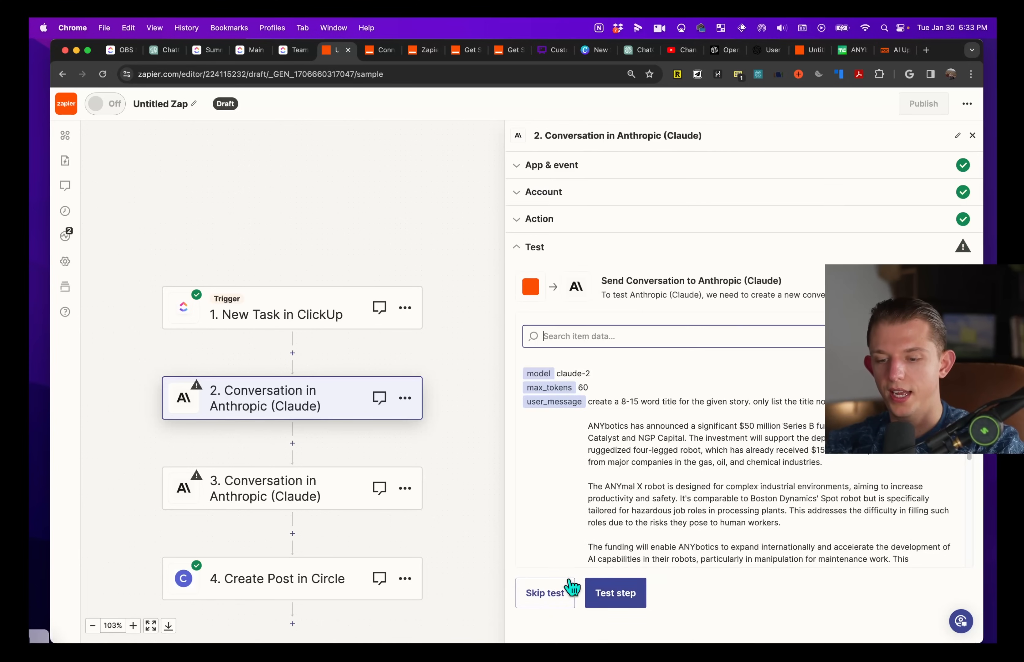
left_click(601, 600)
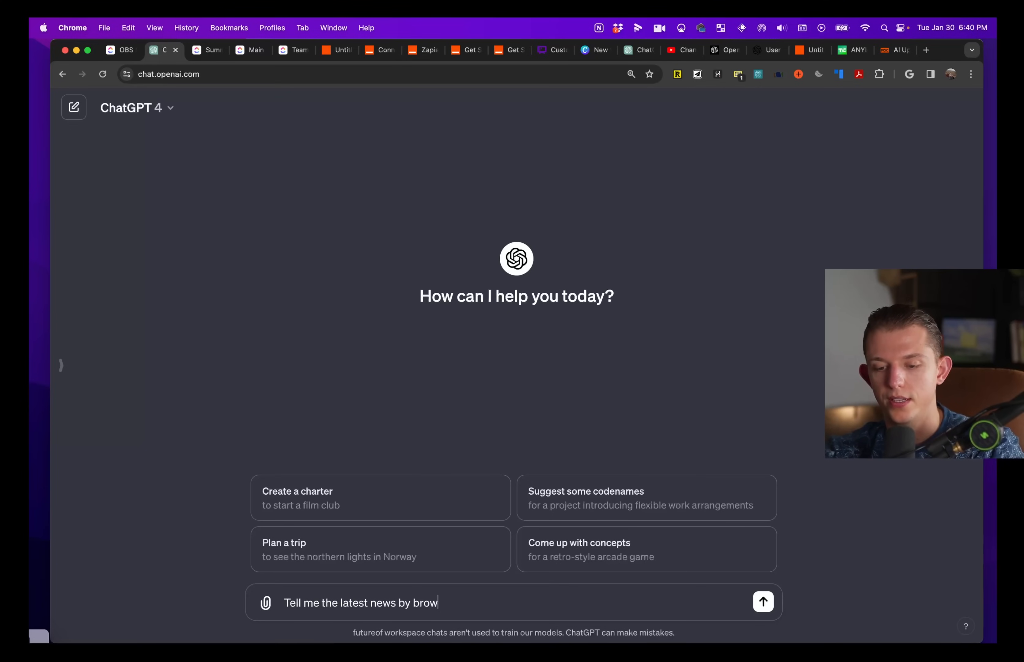
Step: In ChatGPT, send "Tell me the latest news by browsing the web -> What is going on with new york times and openai"
type("sing the web -> What is")
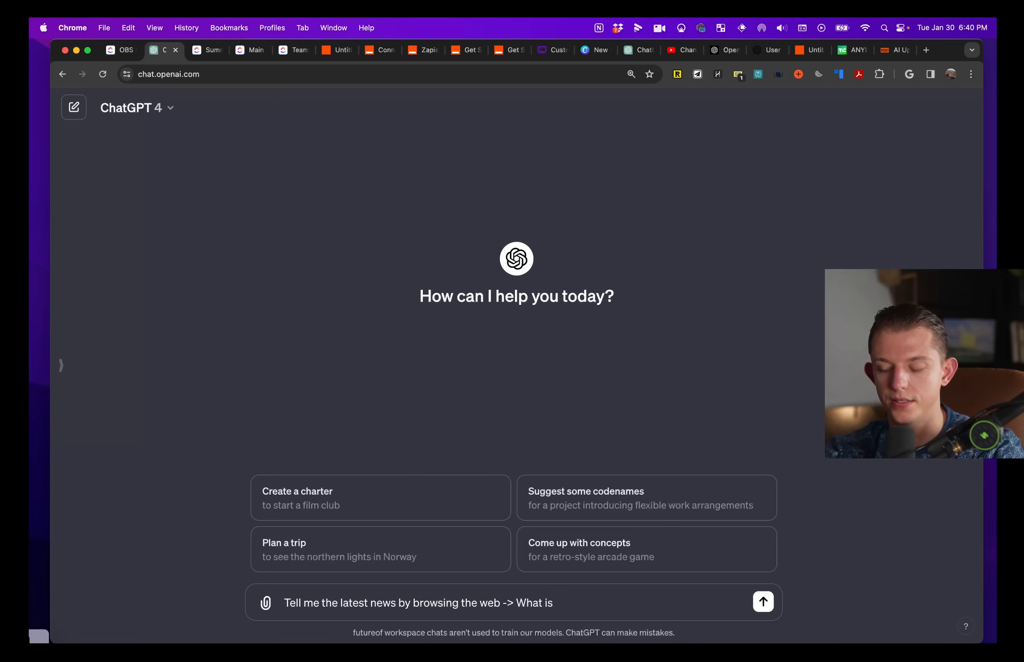
type(" going on with ")
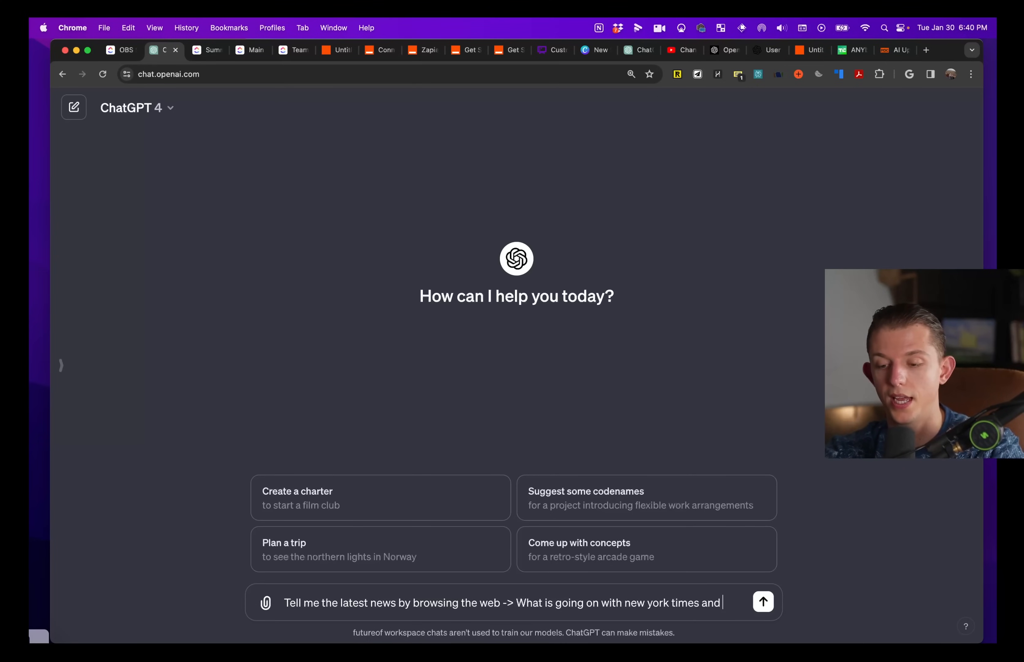
type("new york times a")
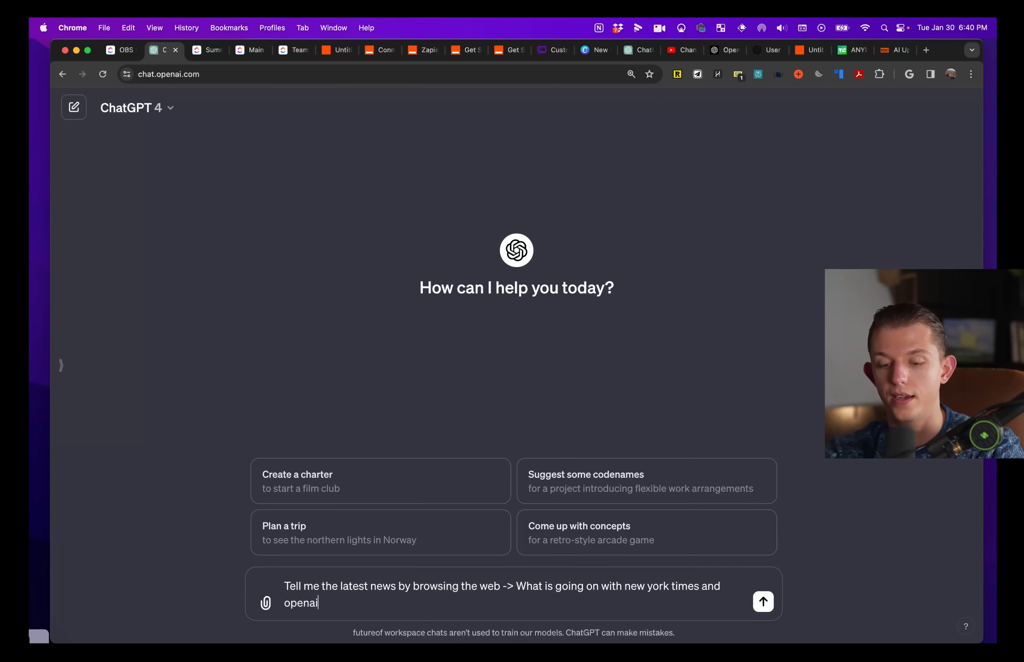
key("Return")
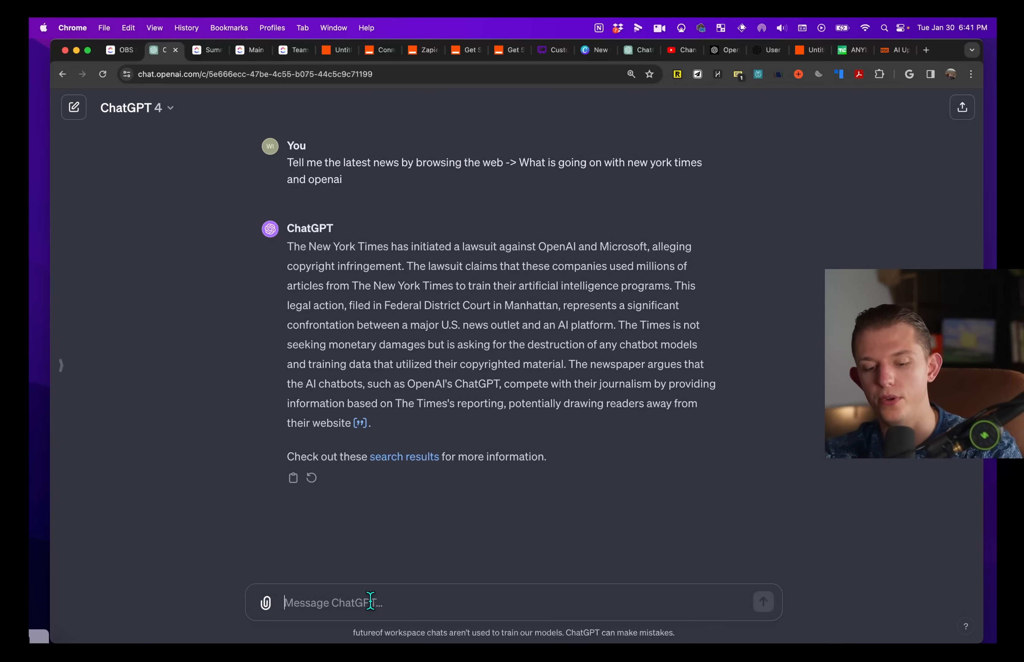
Step: Mention the ClickAll GPT and send "Add this to main board and include this whole thing the text field"
type("@")
key("Return")
type("Add")
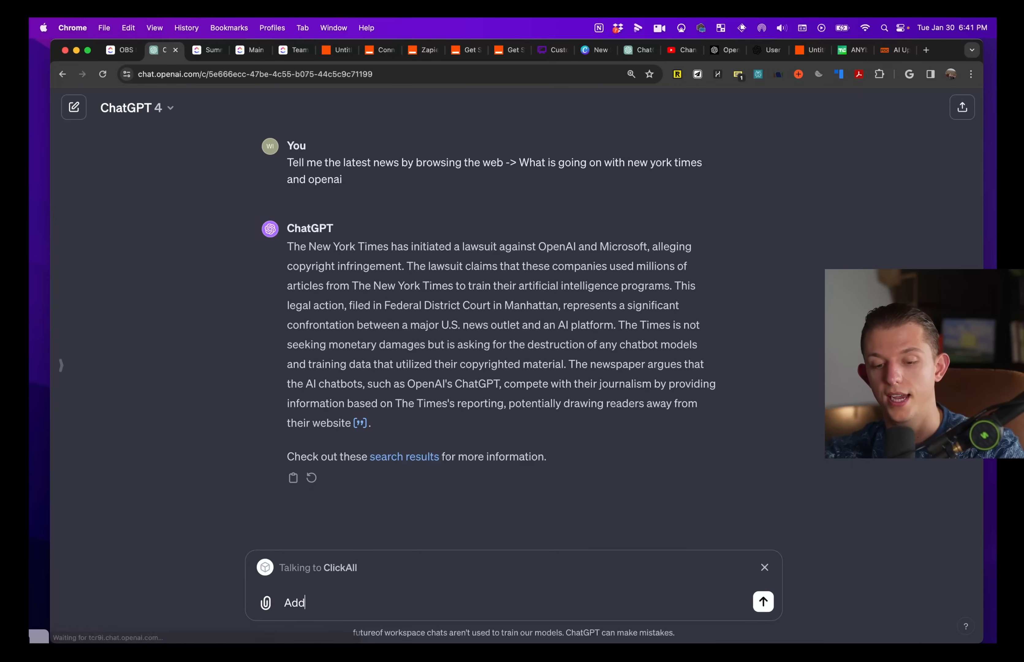
type(" this to mai")
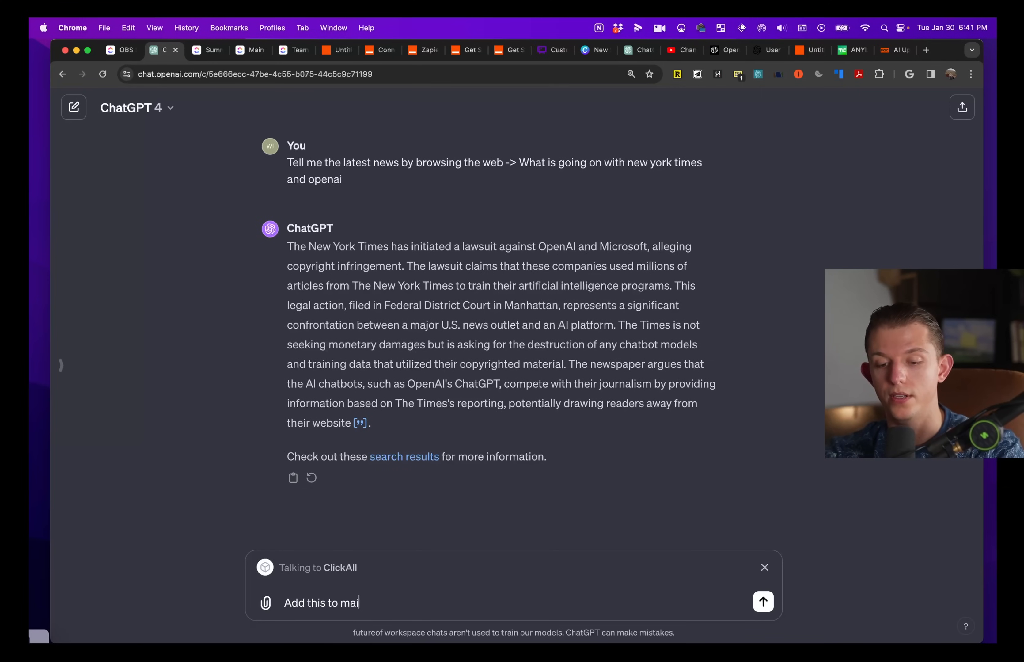
type("n board and include this whol")
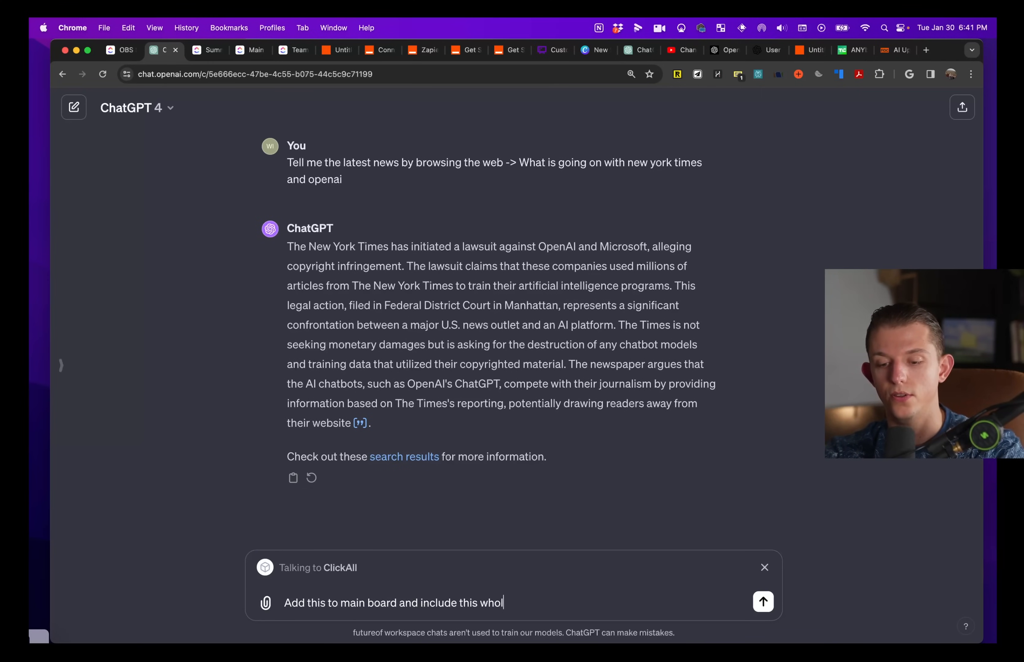
type("e thing the text ")
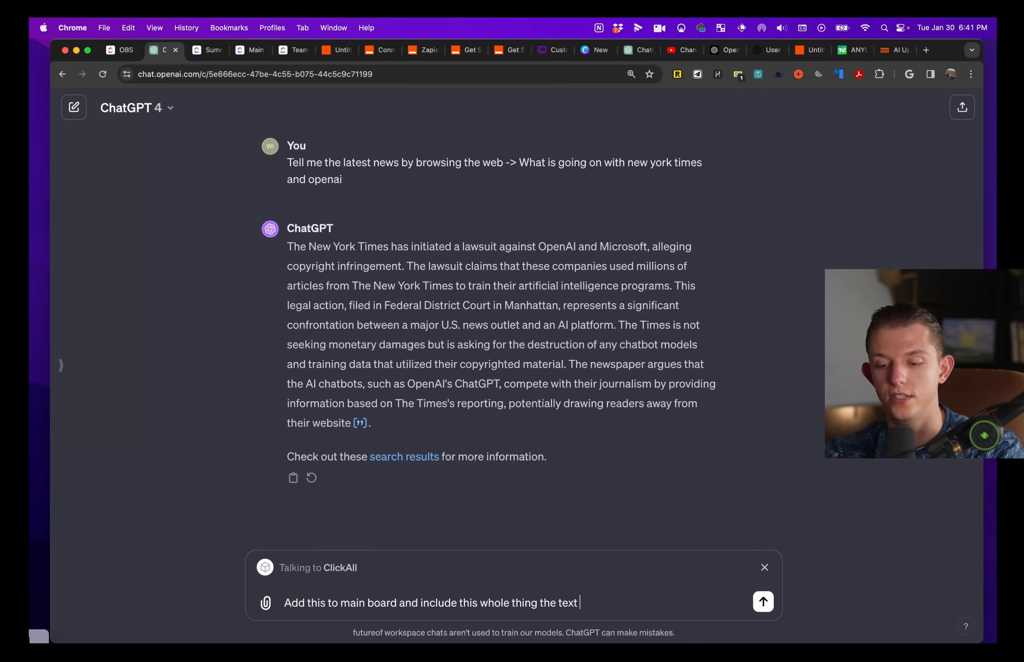
type("field")
key("Return")
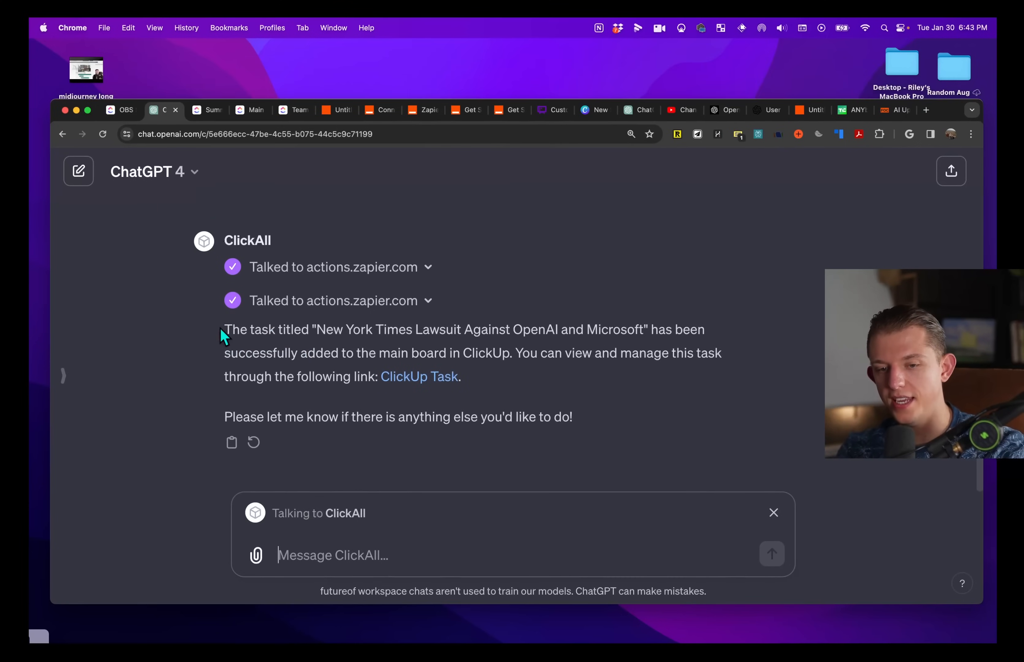
Step: Review ClickAll's reply and open the New York Times lawsuit task on ClickUp's Main Board
left_click_drag(222, 330, 406, 336)
left_click_drag(491, 332, 618, 391)
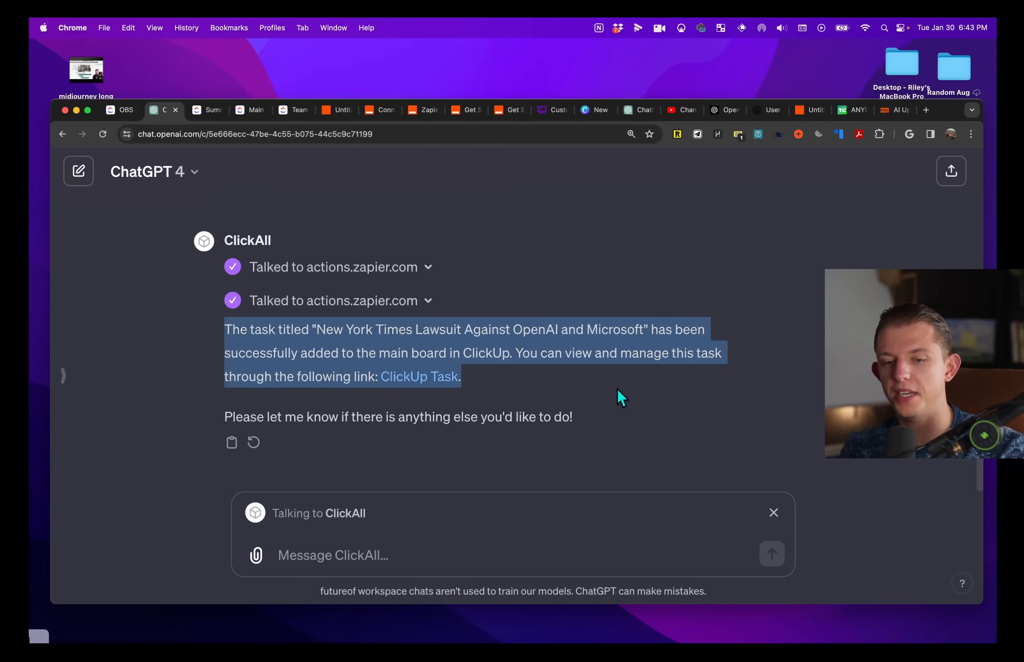
left_click(490, 379)
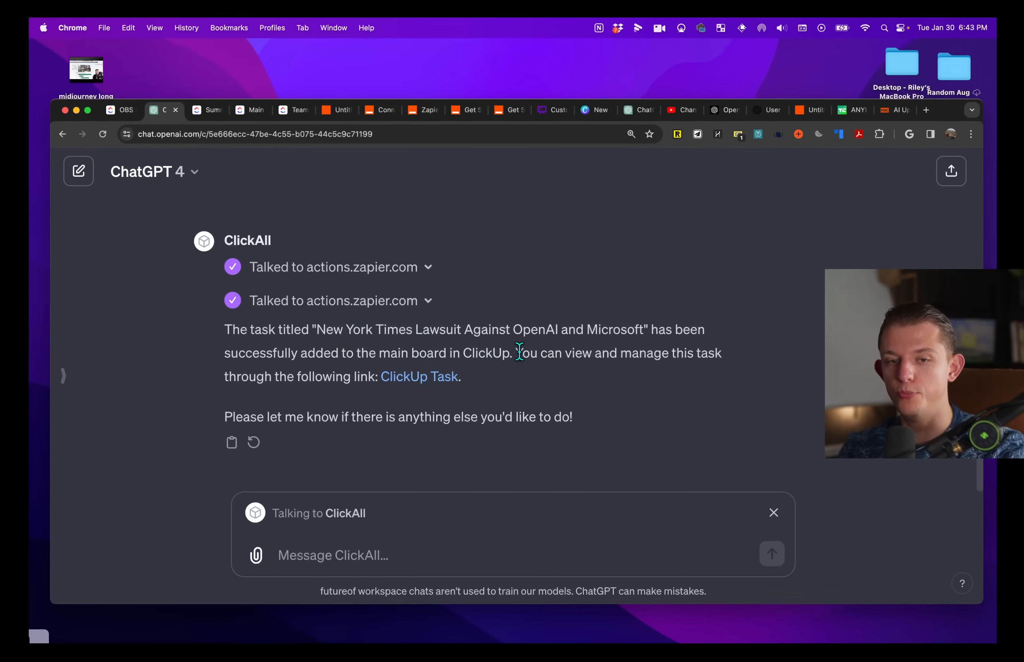
left_click(206, 112)
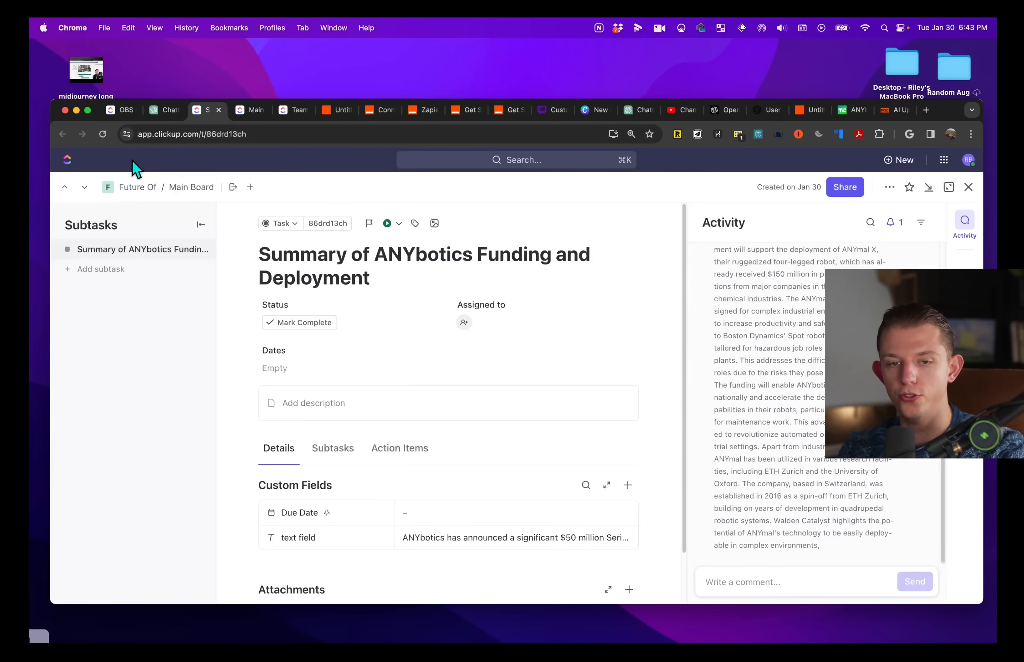
left_click(968, 187)
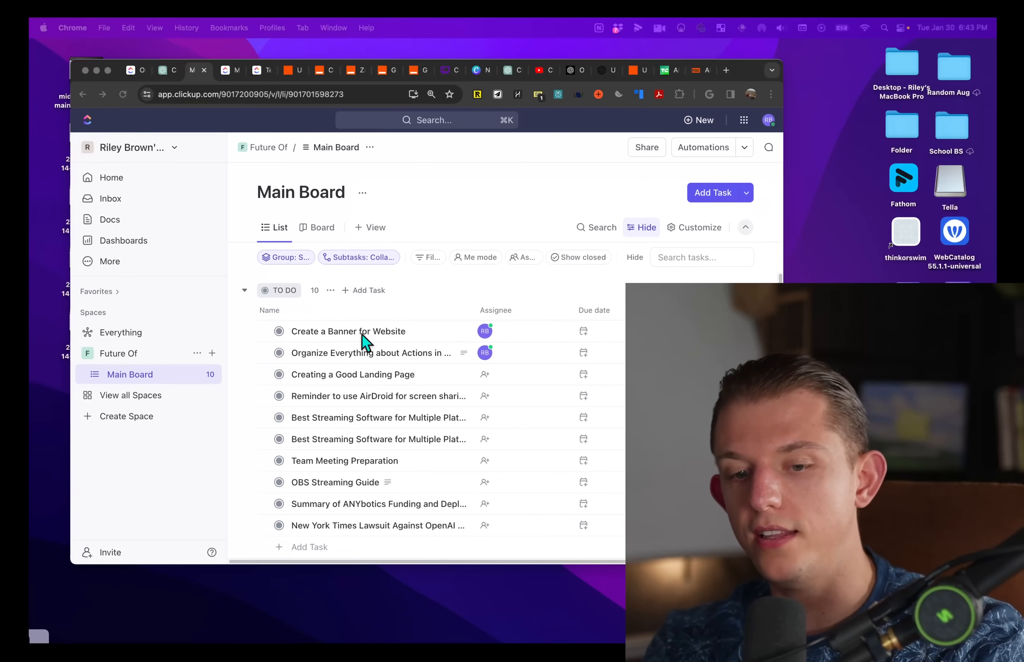
scroll(357, 370, "down", 2)
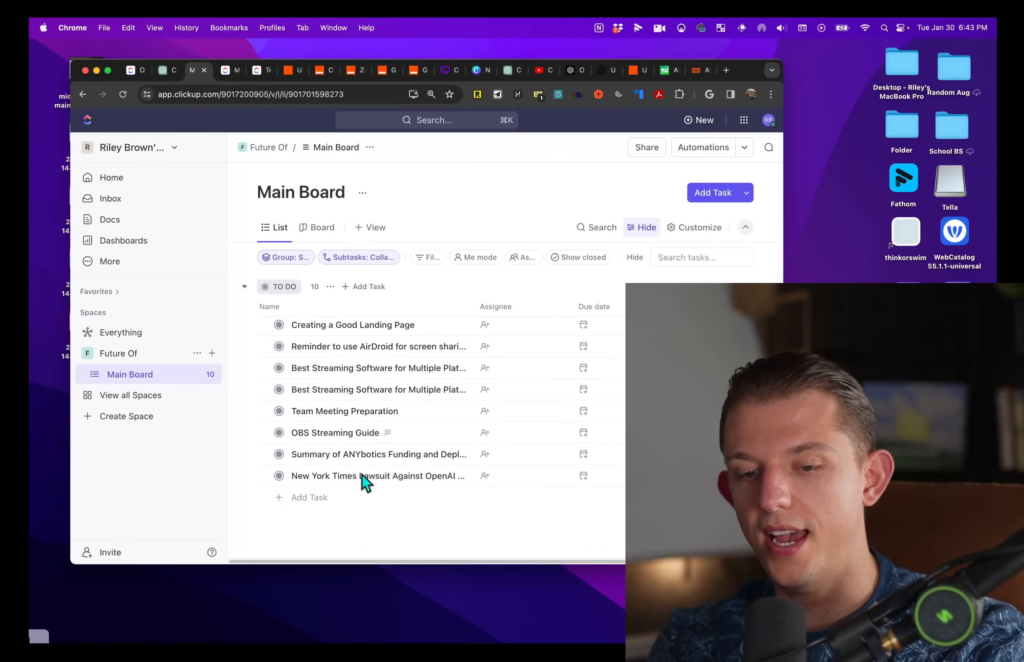
left_click(382, 476)
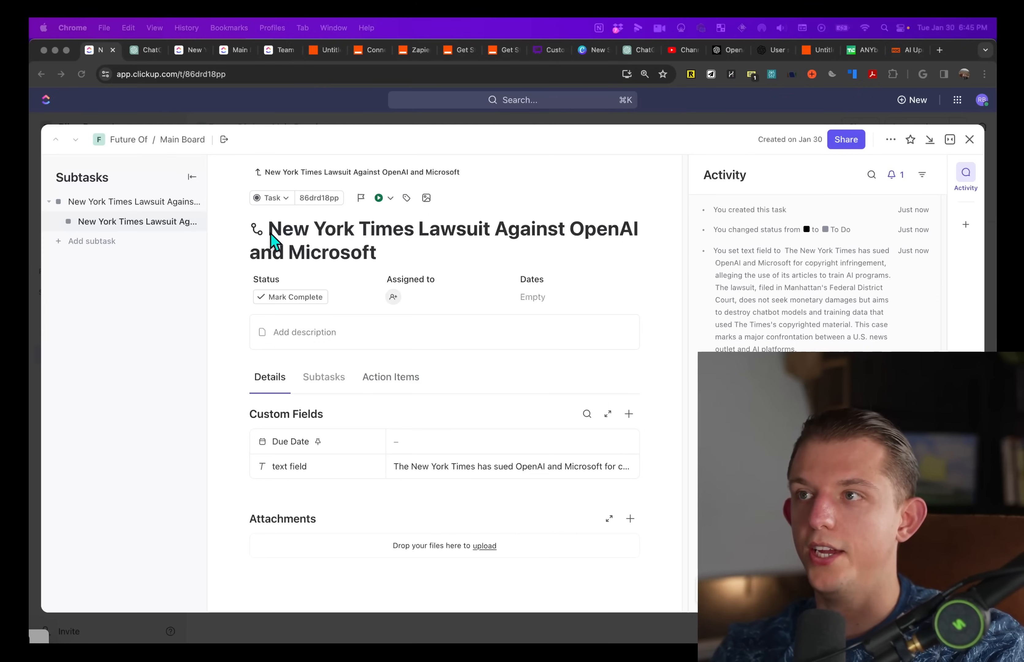
Step: Examine the New York Times lawsuit task's title and the contents of its text field
left_click(269, 234)
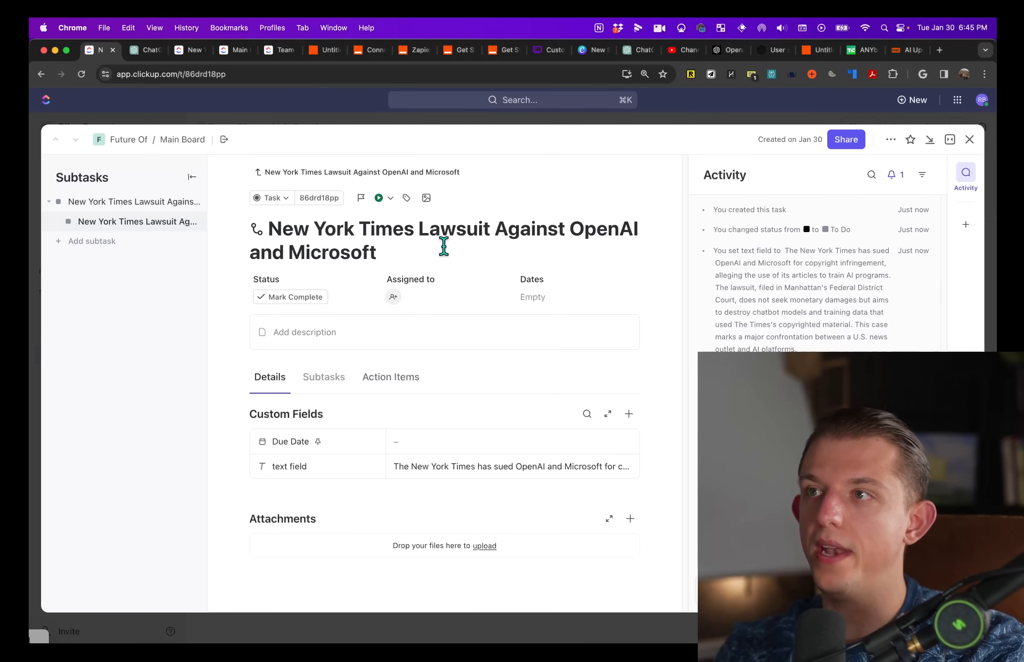
left_click_drag(416, 244, 278, 224)
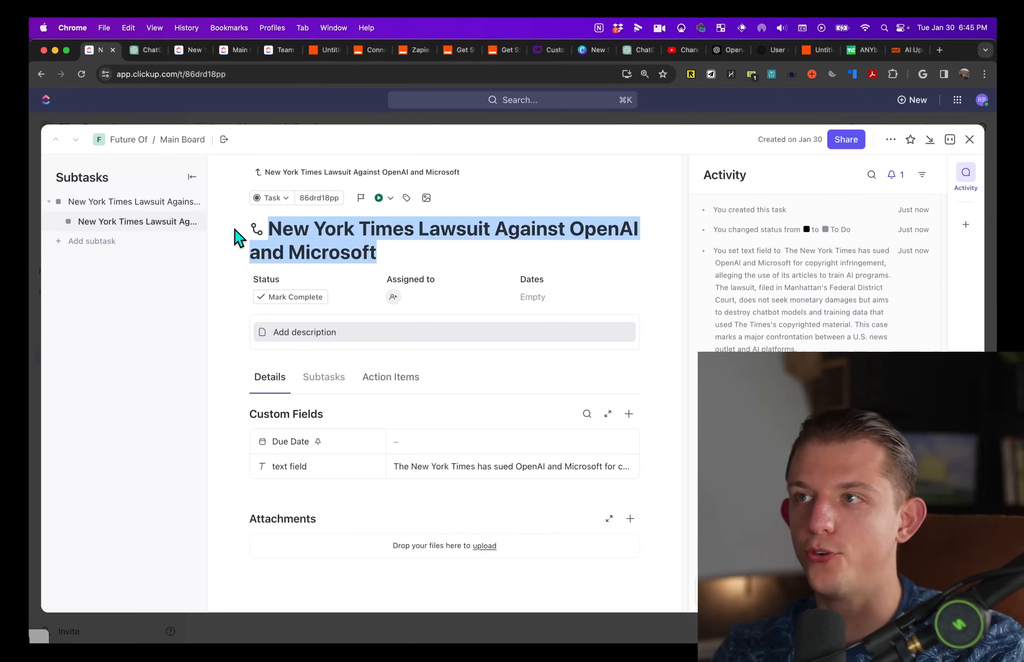
left_click(474, 469)
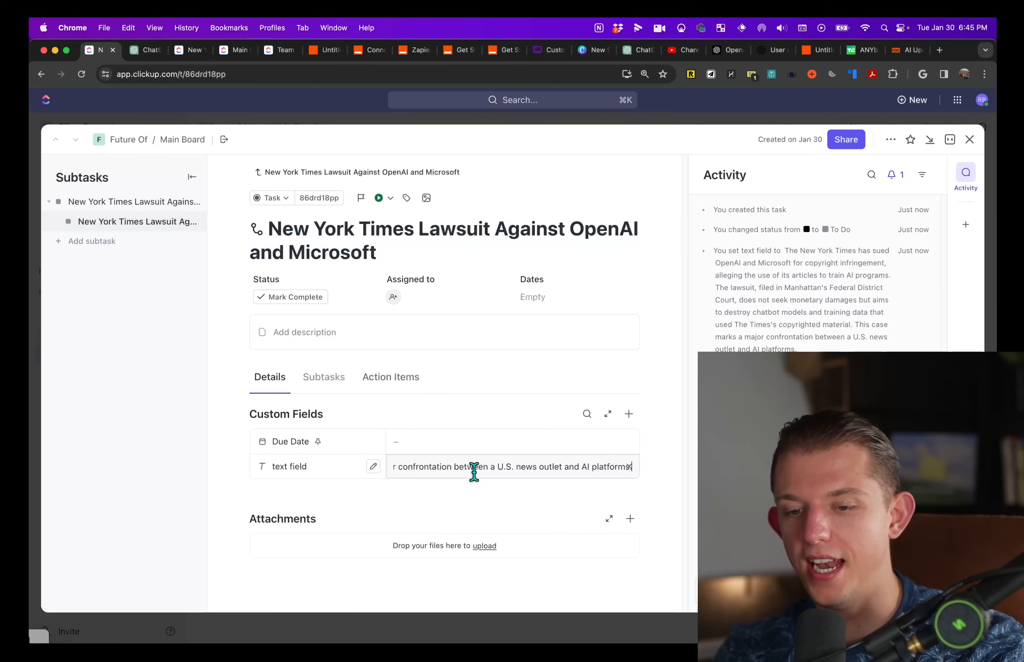
triple_click(474, 472)
left_click(486, 494)
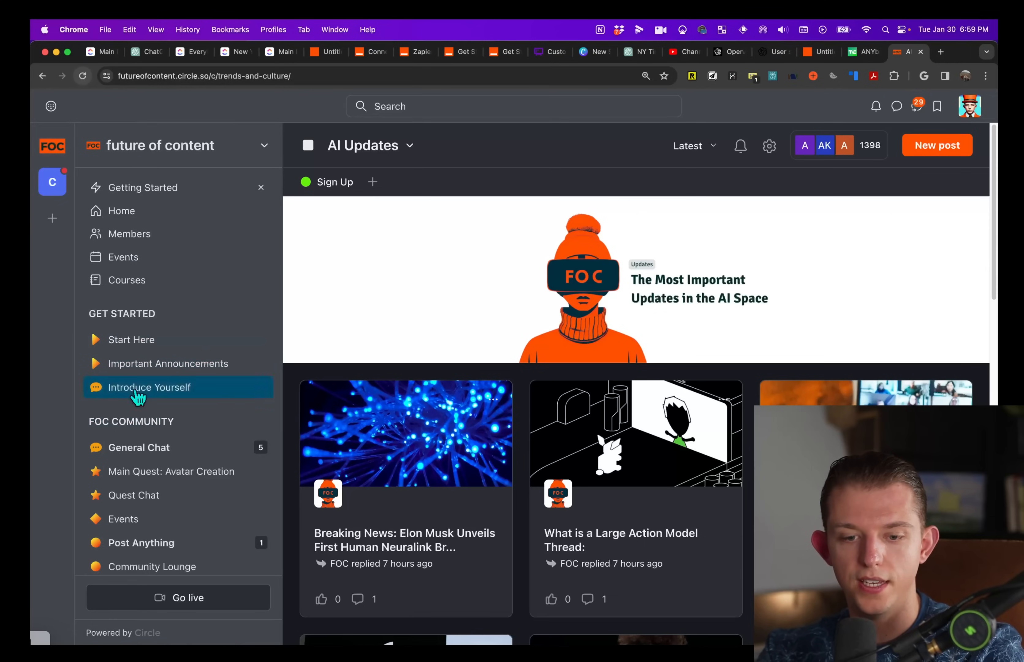
Step: Refresh the AI Updates space in Circle and open the New York Times lawsuit post
scroll(137, 396, "down", 1)
left_click(83, 76)
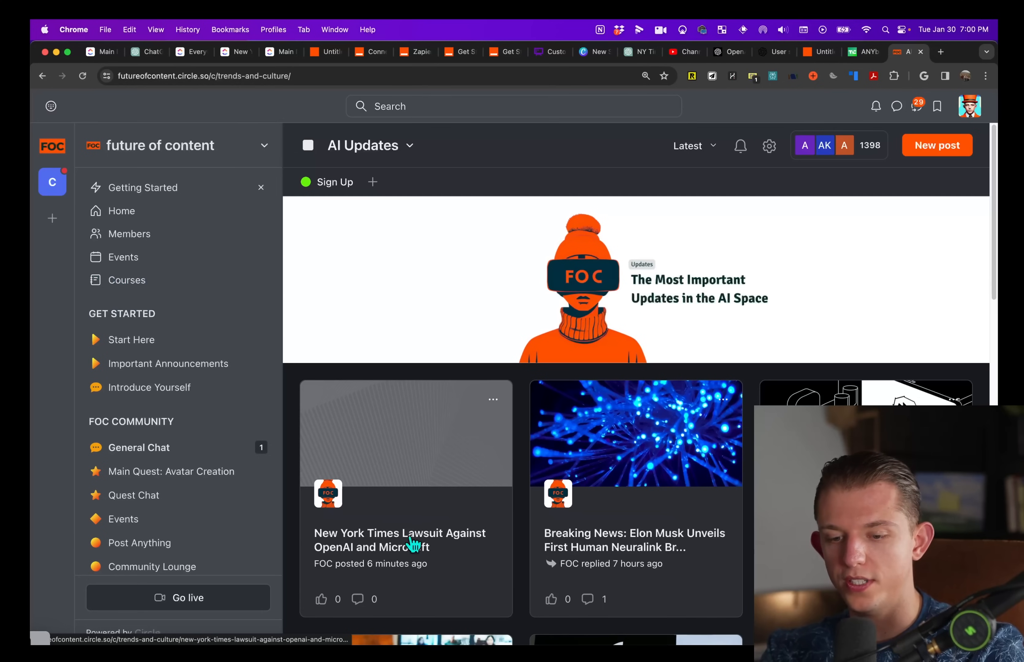
left_click(413, 543)
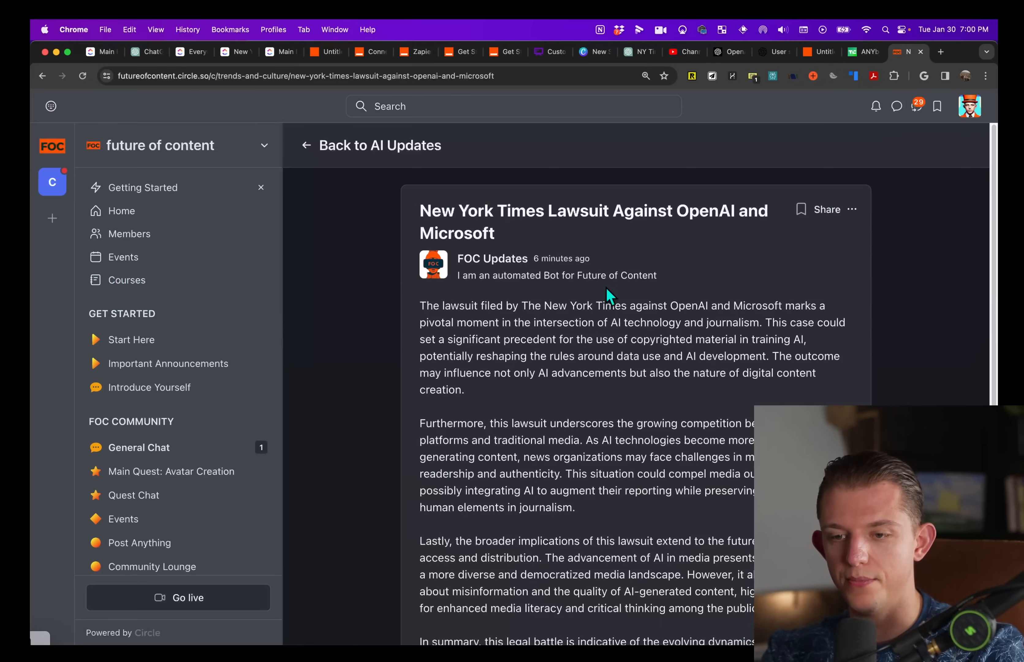
Step: Examine the title and body text of the published New York Times lawsuit post
left_click_drag(418, 211, 523, 249)
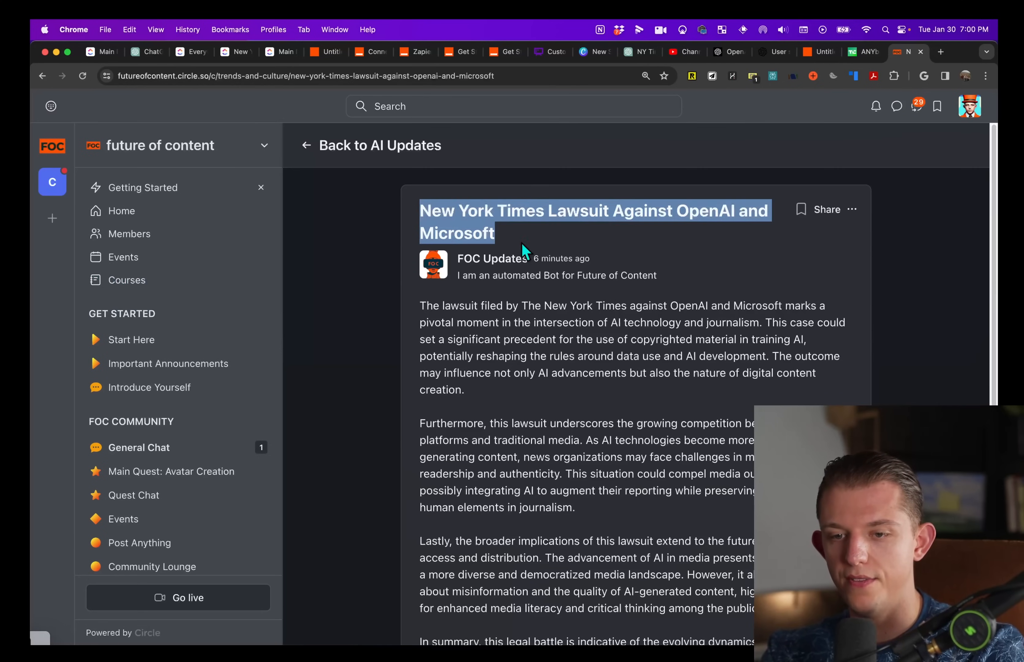
left_click_drag(426, 308, 543, 529)
scroll(635, 345, "up", 5)
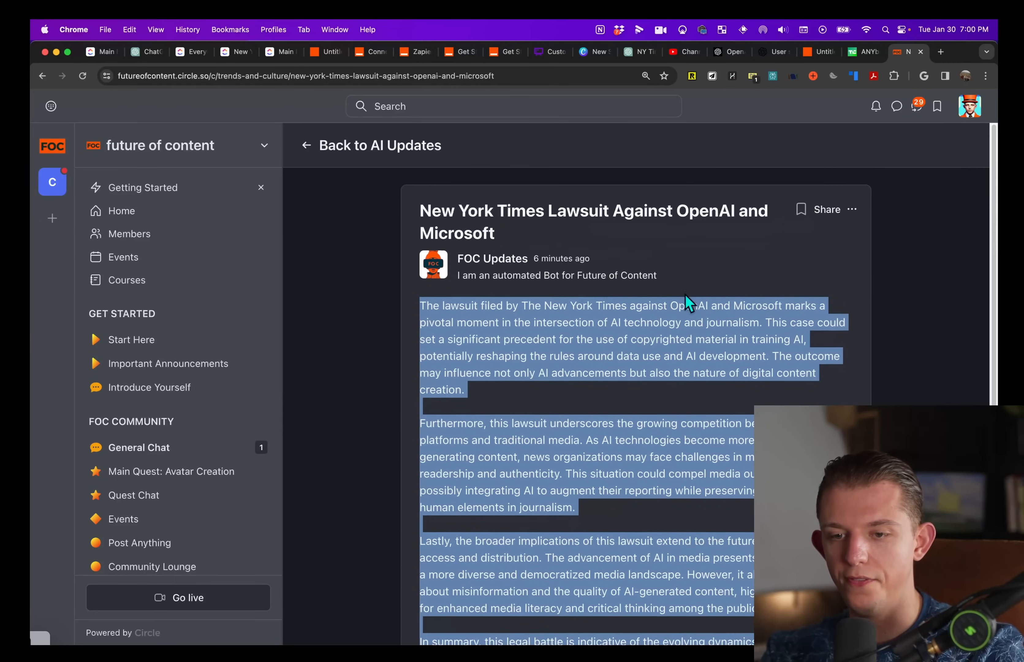
left_click_drag(496, 233, 411, 218)
left_click(538, 245)
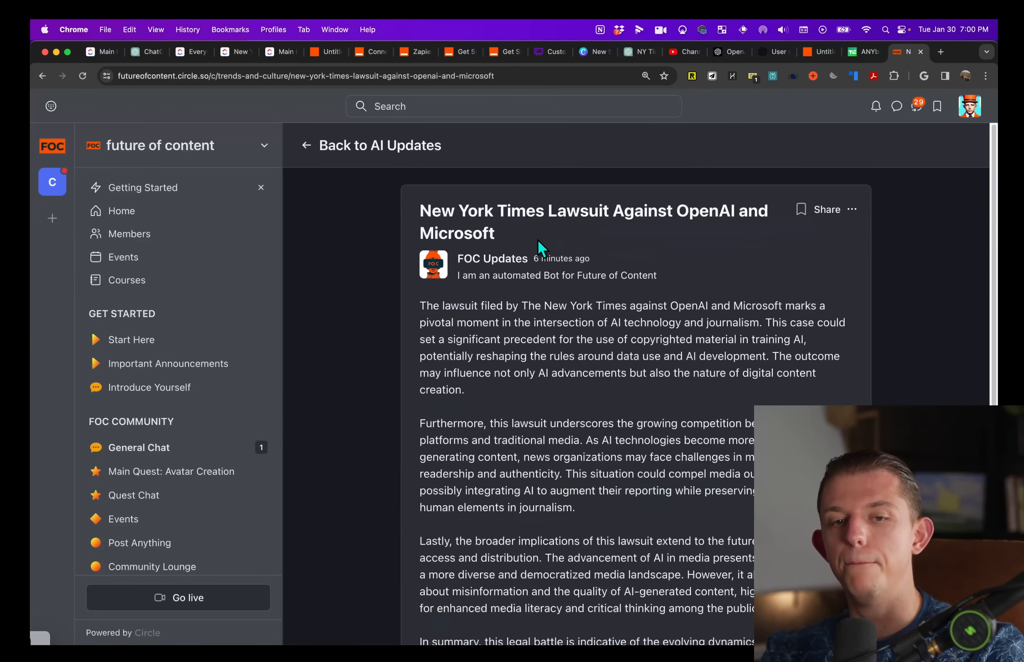
Step: Switch back to the ChatGPT conversation with ClickAll, leaving its message box empty
left_click(148, 52)
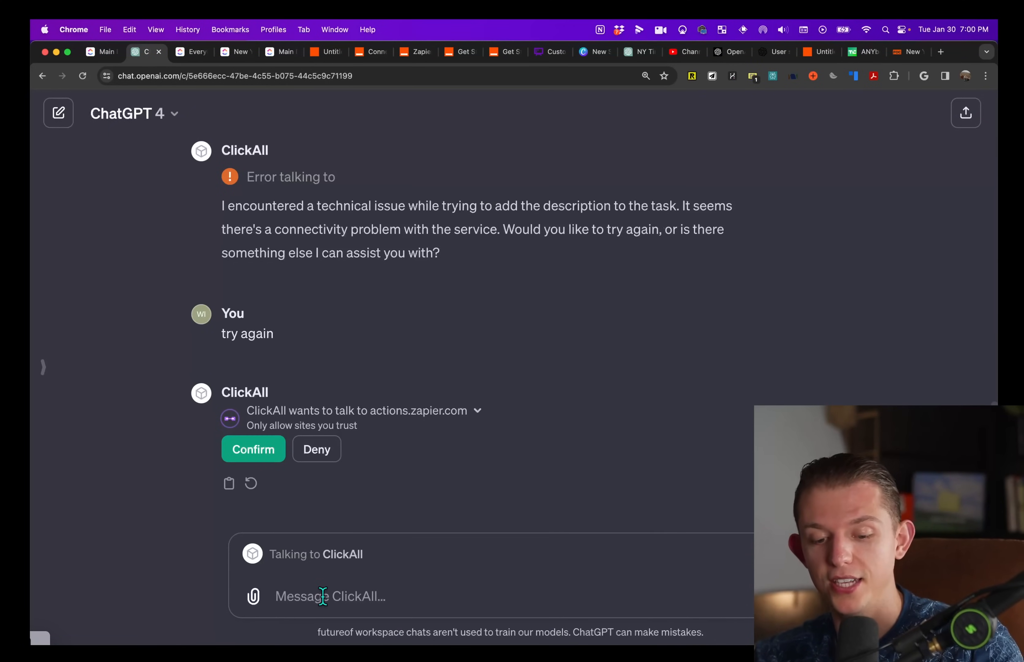
type("@")
key("BackSpace")
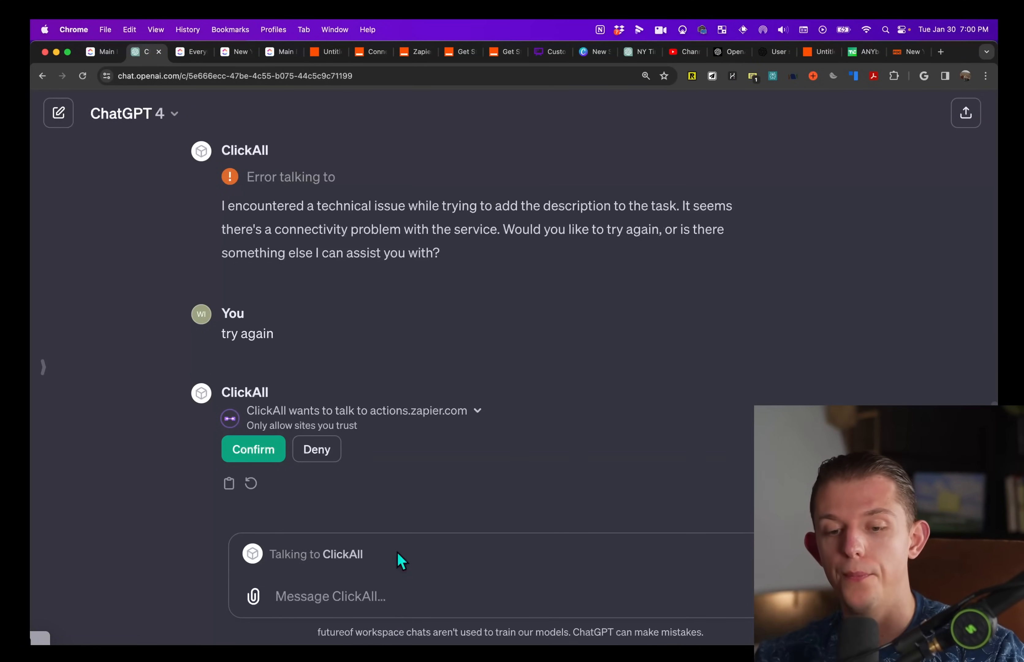